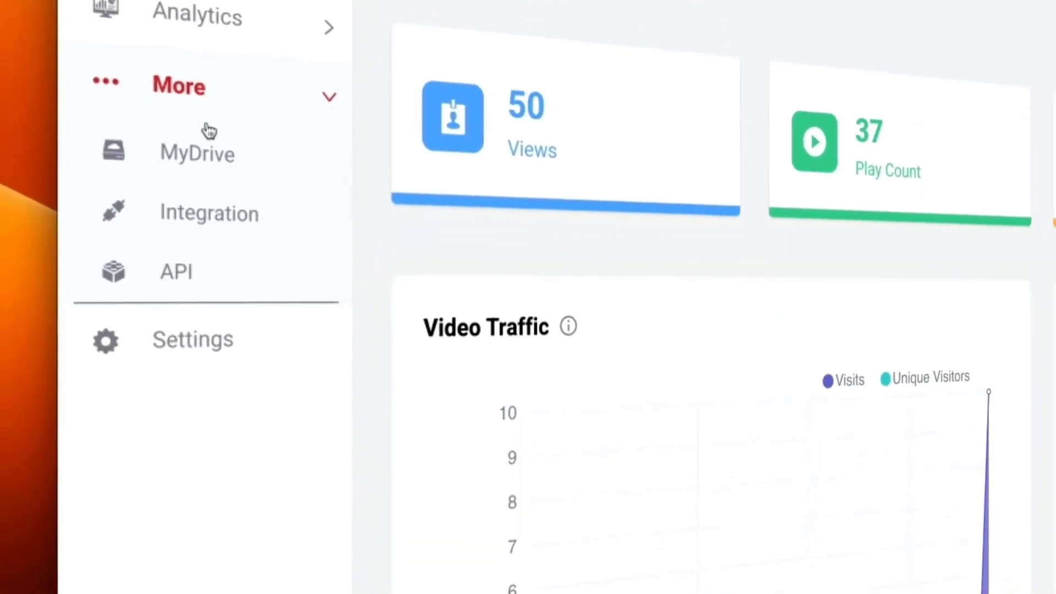
Step: Upload Marshal.mp4 from the computer's Downloads folder as a new video and continue to its customization
{"action": "left_click", "coordinate": [168, 437]}
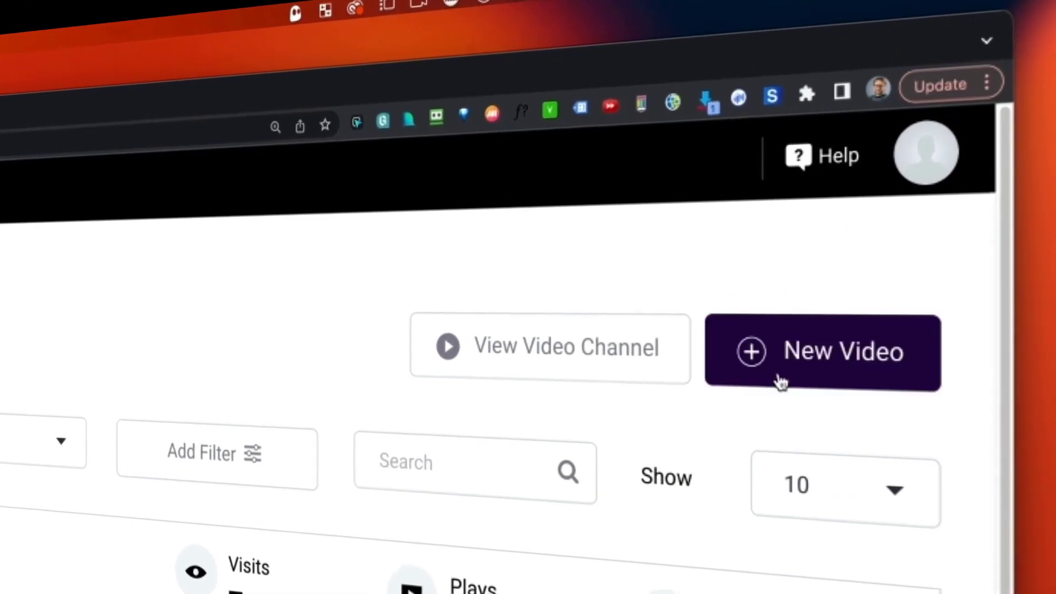
{"action": "left_click", "coordinate": [785, 374]}
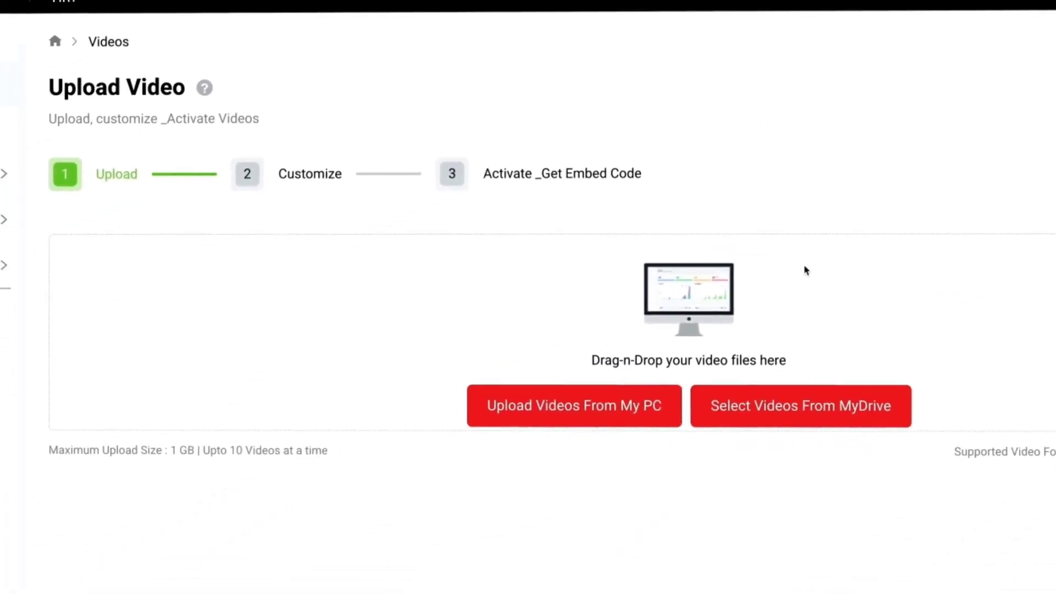
{"action": "left_click", "coordinate": [604, 394]}
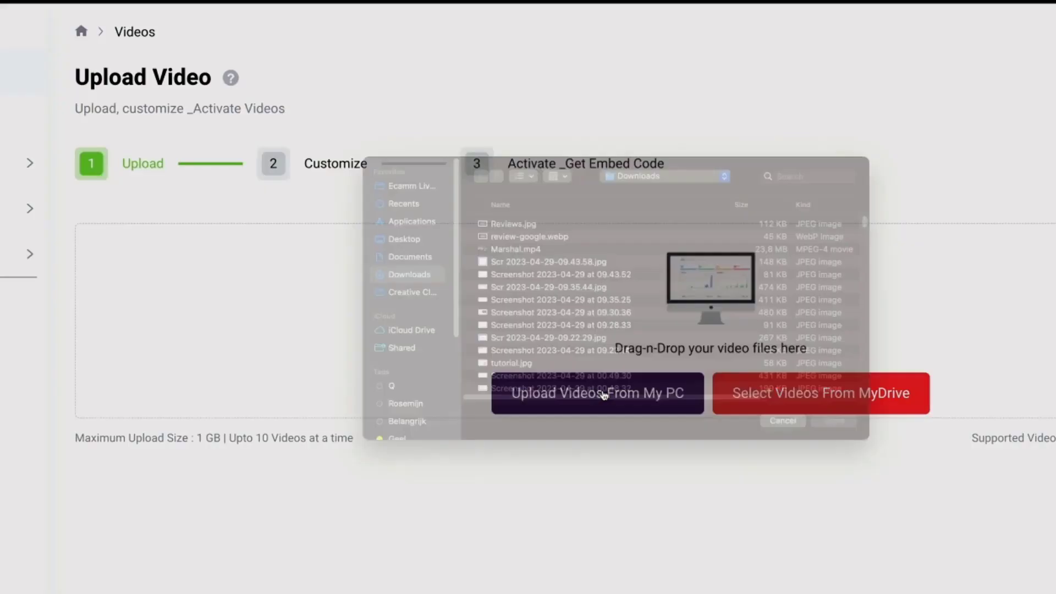
{"action": "left_click", "coordinate": [541, 270]}
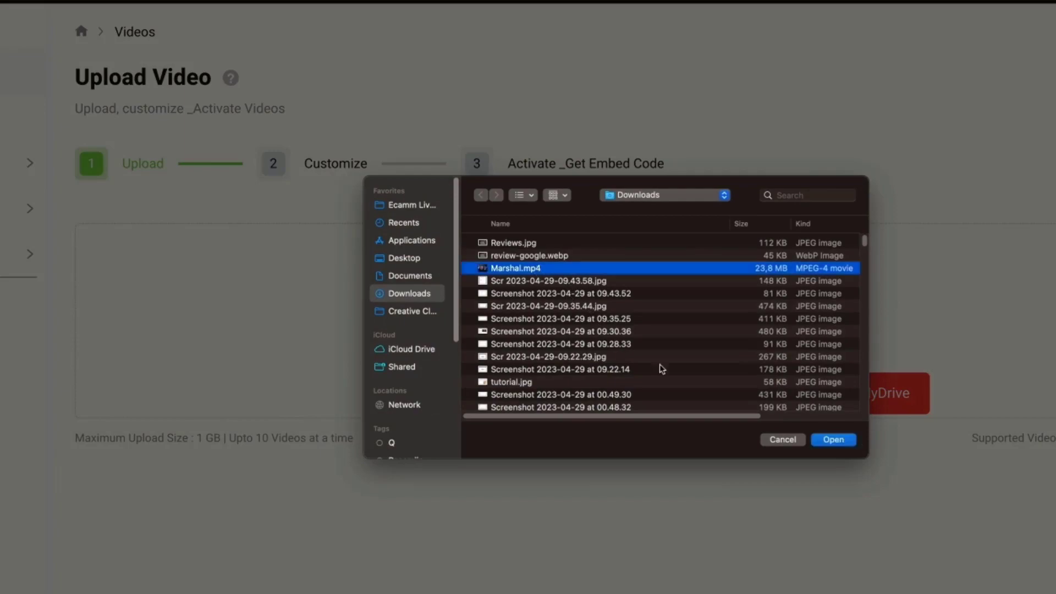
{"action": "left_click", "coordinate": [821, 440]}
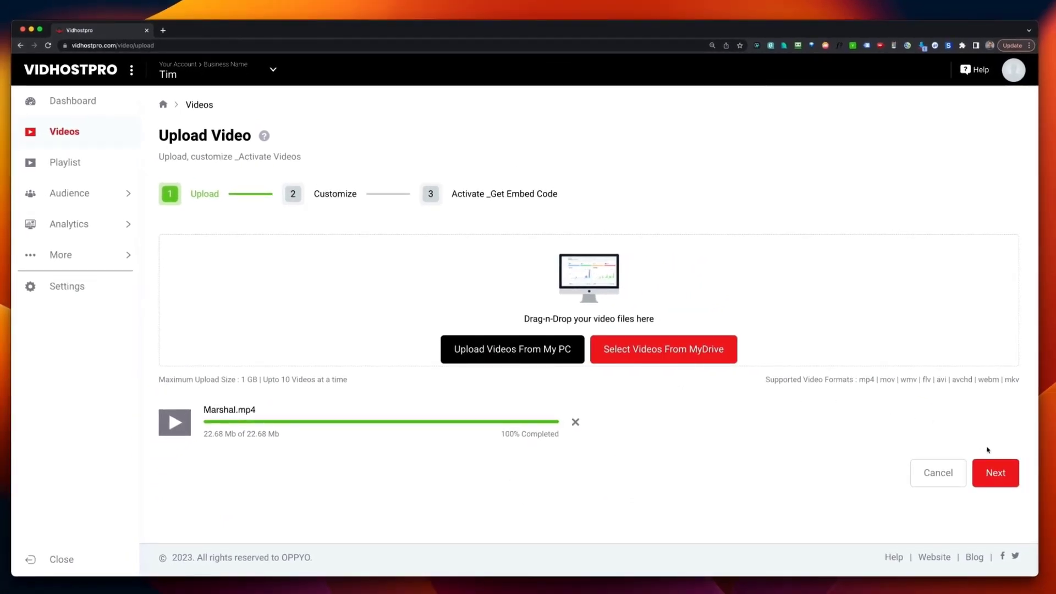
{"action": "left_click", "coordinate": [995, 477]}
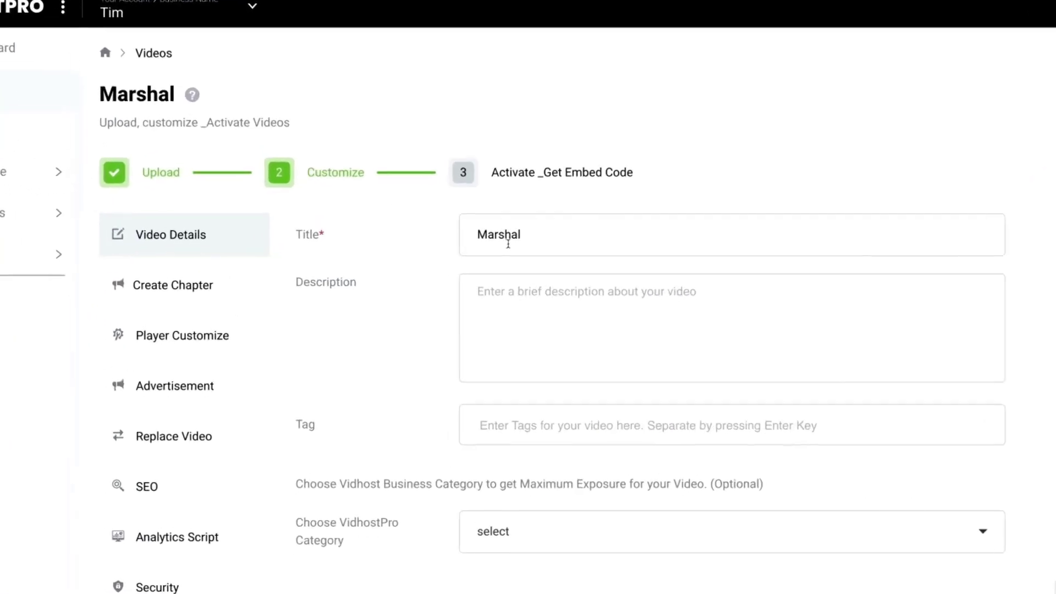
Step: Fill in the video details with the description "Description", the tag "Marshal" and the category Internet marketing
{"action": "left_click", "coordinate": [515, 298]}
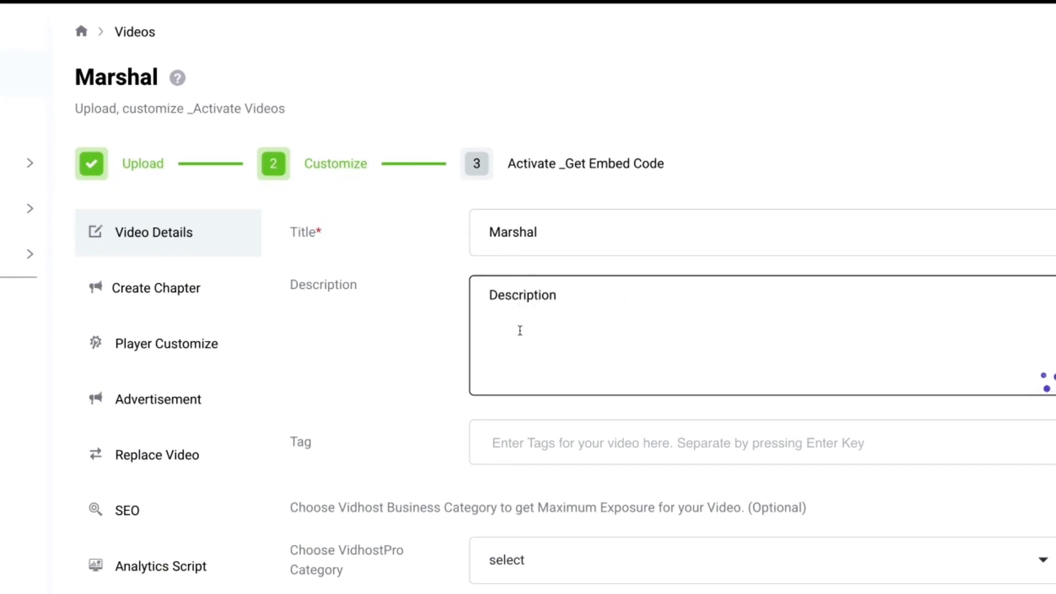
{"action": "left_click", "coordinate": [532, 443]}
{"action": "type", "text": "Marsh"}
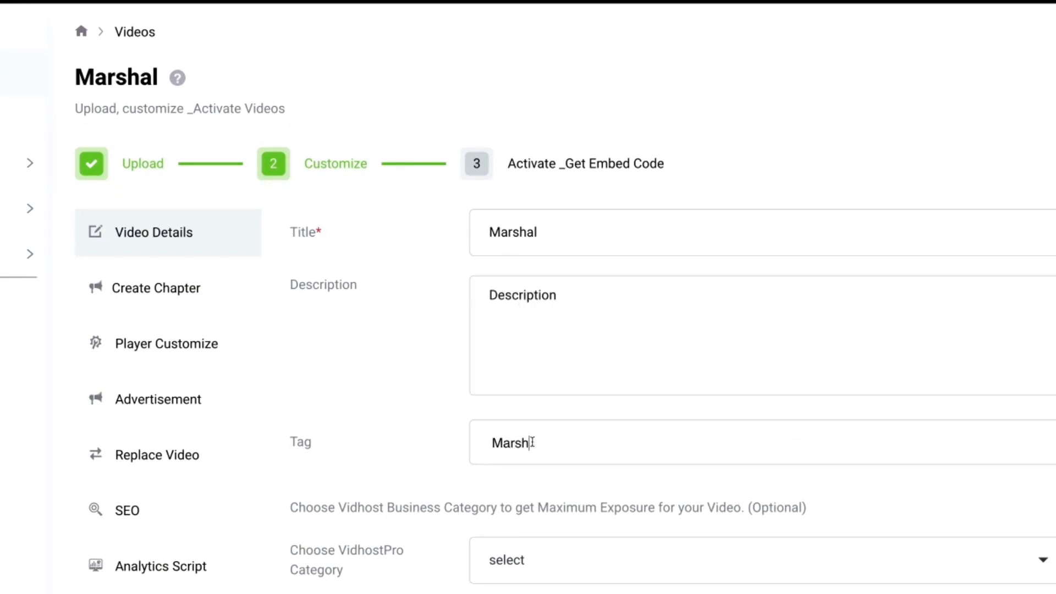
{"action": "type", "text": "al"}
{"action": "key", "text": "Return"}
{"action": "scroll", "coordinate": [532, 442], "scroll_direction": "down", "scroll_amount": 1}
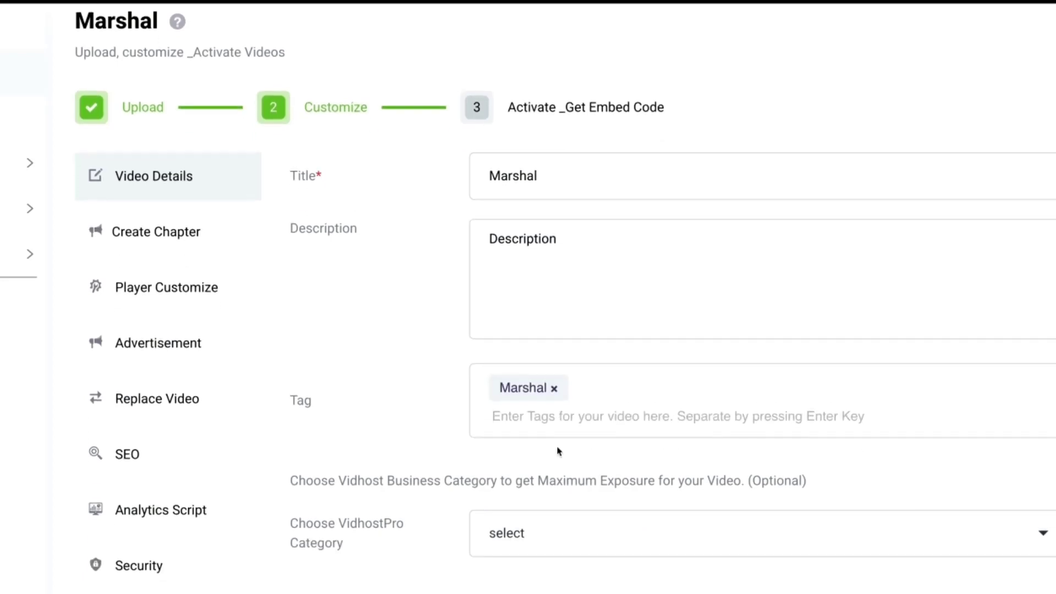
{"action": "left_click", "coordinate": [537, 548]}
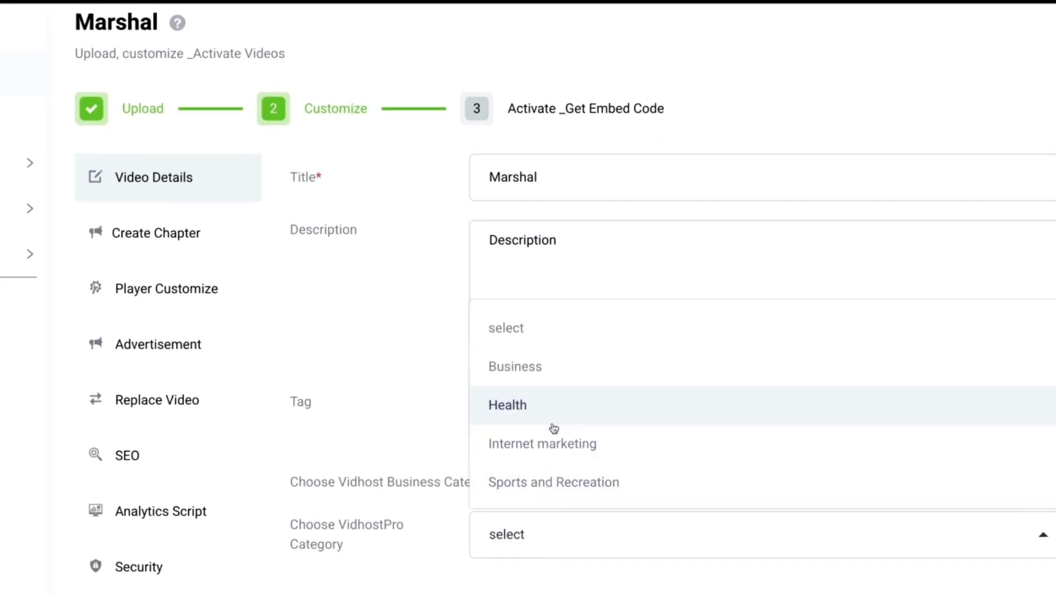
{"action": "left_click", "coordinate": [551, 443]}
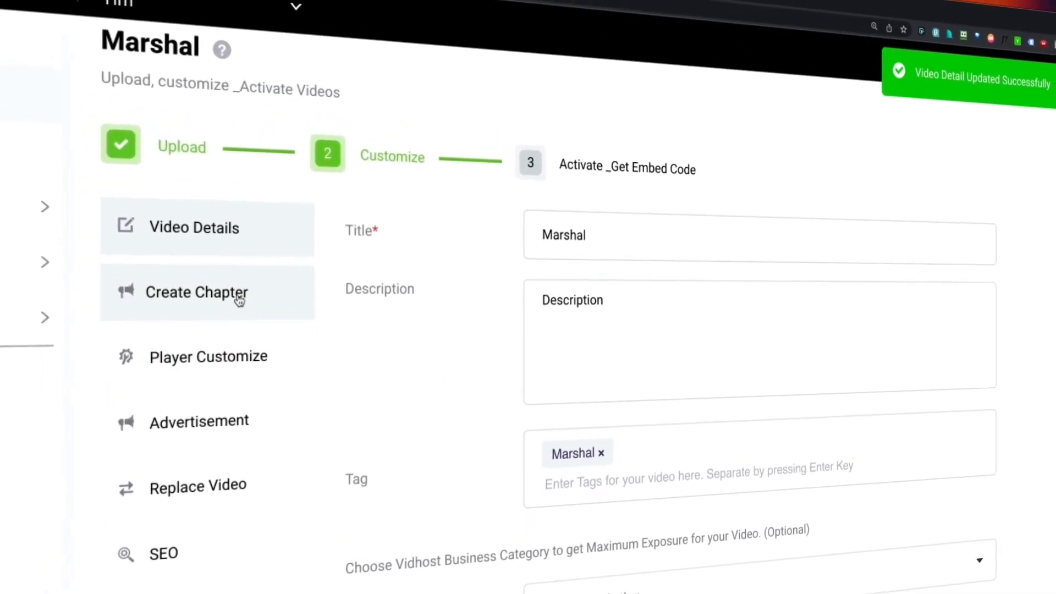
Step: Enable chapters and add "Intro" at 00:00:00, "What is Marshal?" at 00:00:10, and untitled chapters at 00:00:20 and 00:00:30
{"action": "left_click", "coordinate": [239, 300]}
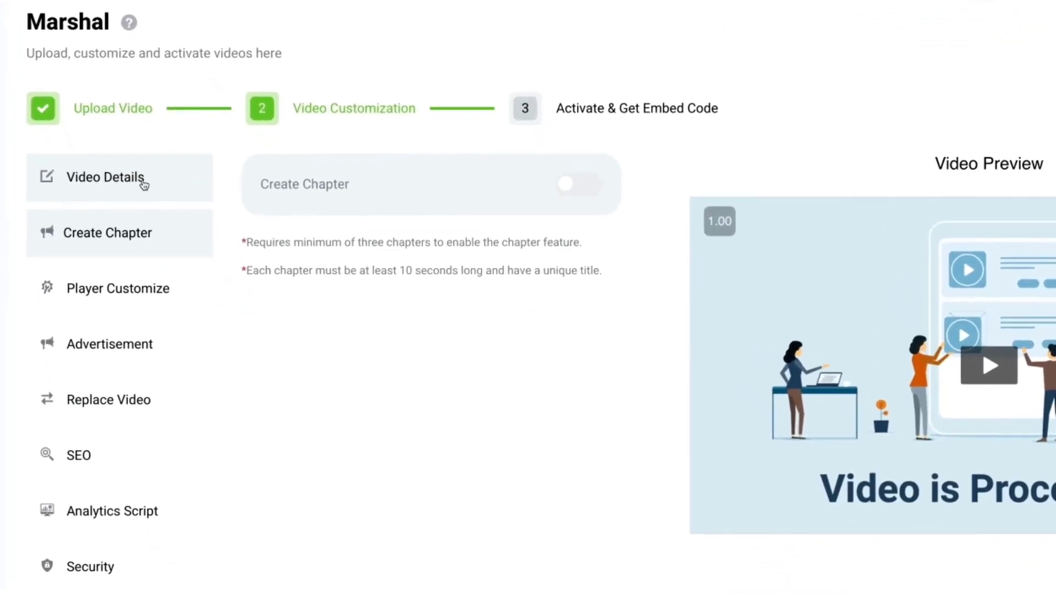
{"action": "left_click", "coordinate": [588, 192]}
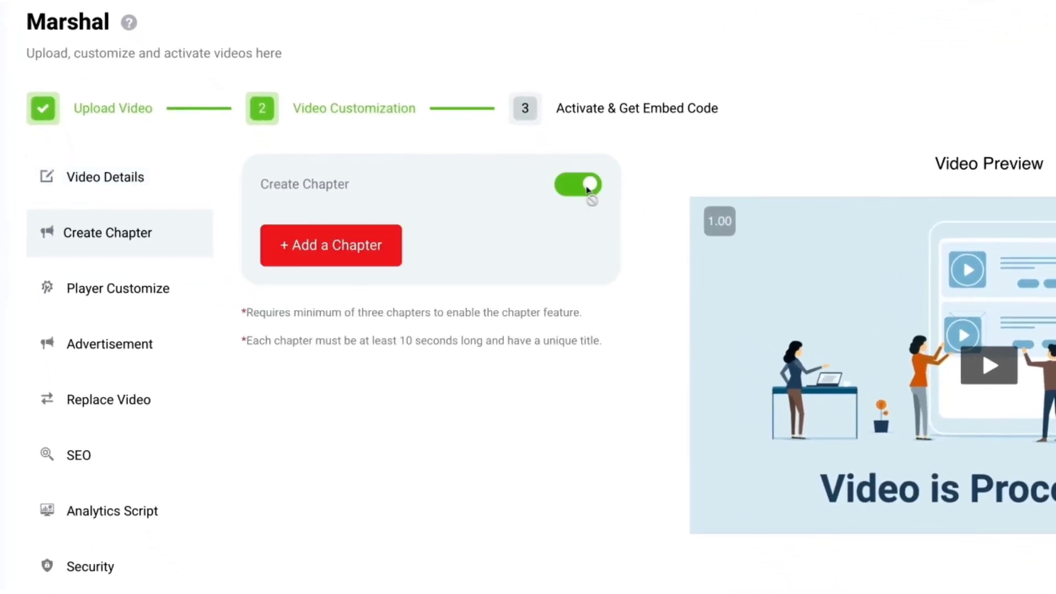
{"action": "left_click", "coordinate": [347, 250]}
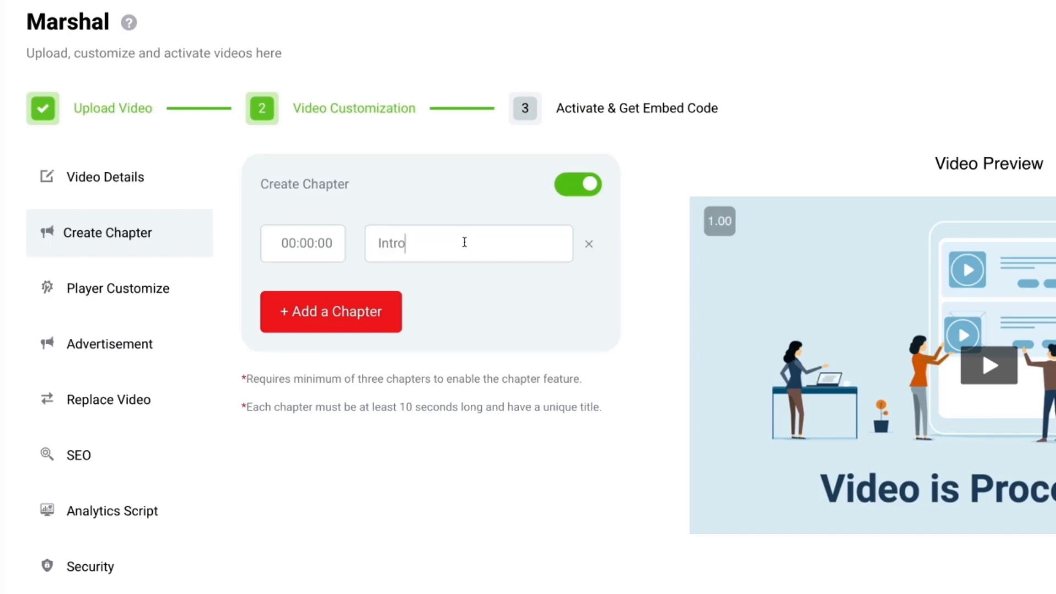
{"action": "left_click", "coordinate": [365, 306]}
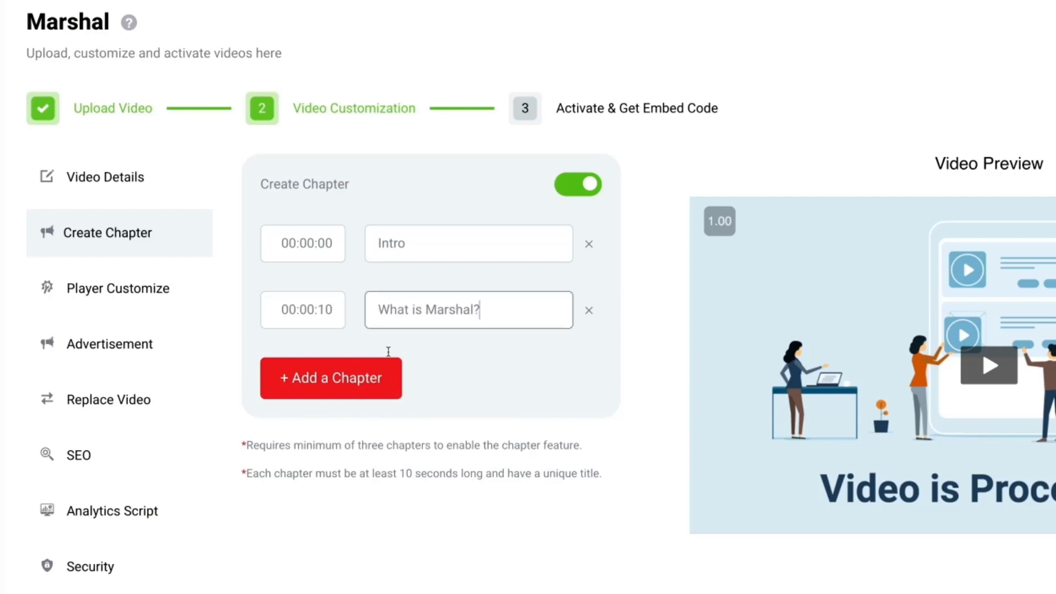
{"action": "left_click", "coordinate": [367, 378]}
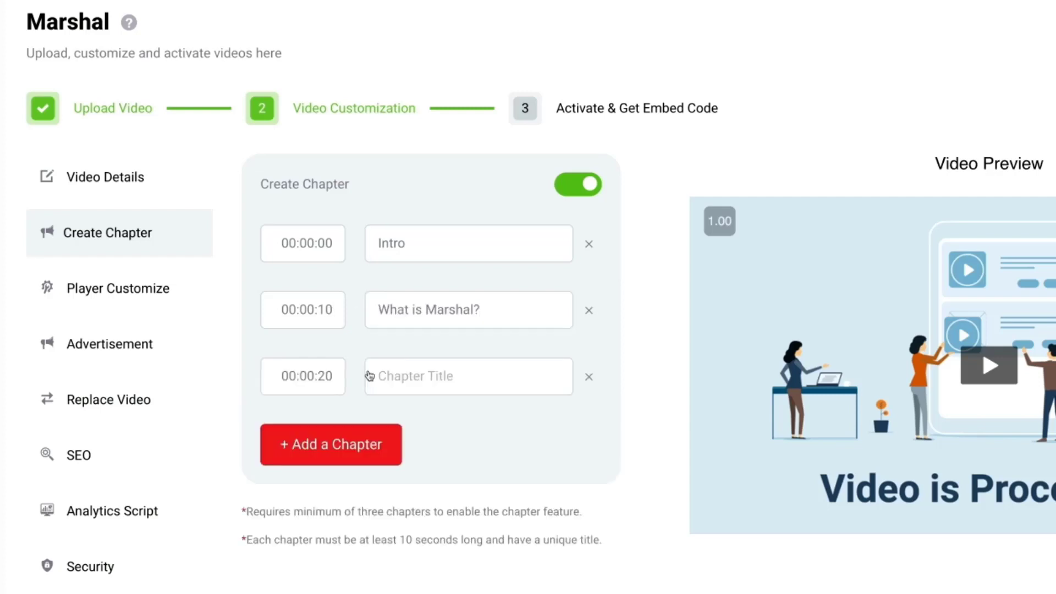
{"action": "left_click", "coordinate": [355, 440]}
{"action": "scroll", "coordinate": [380, 429], "scroll_direction": "down", "scroll_amount": 1}
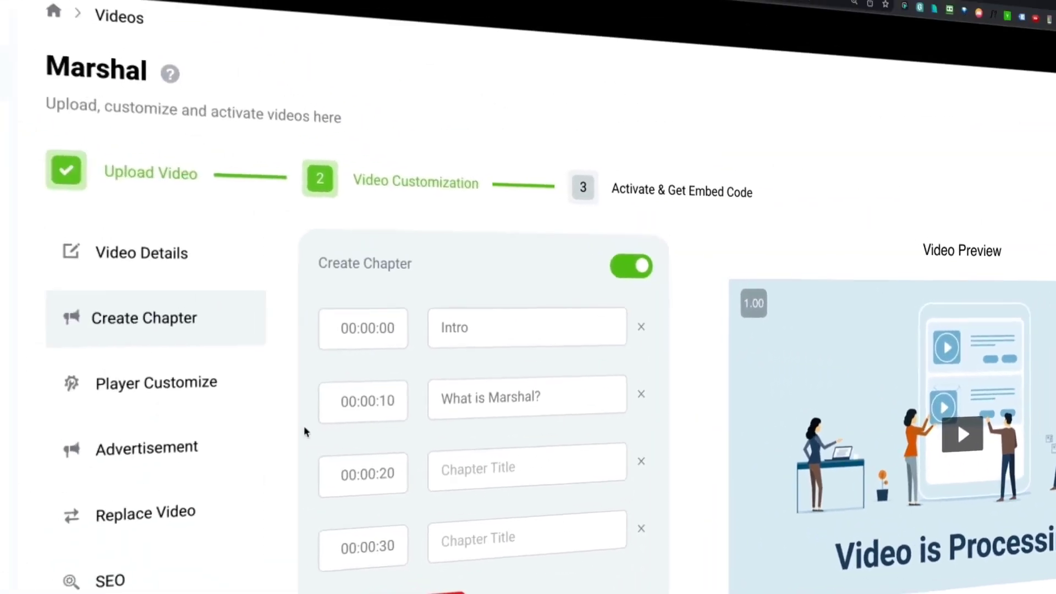
Step: Open the video's player customization and choose the BigMaxx player
{"action": "left_click", "coordinate": [181, 421]}
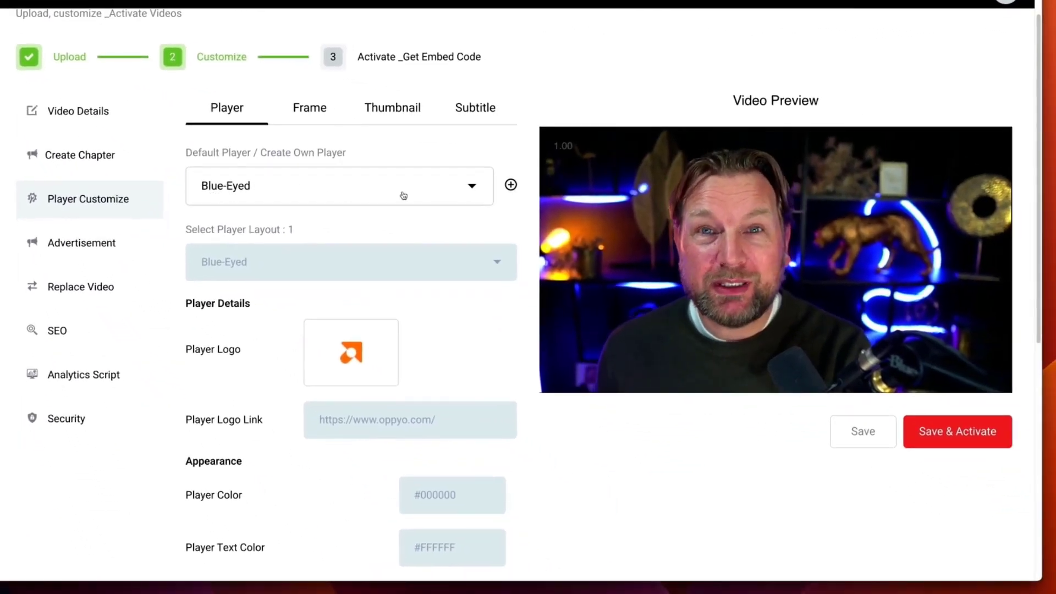
{"action": "left_click", "coordinate": [469, 185]}
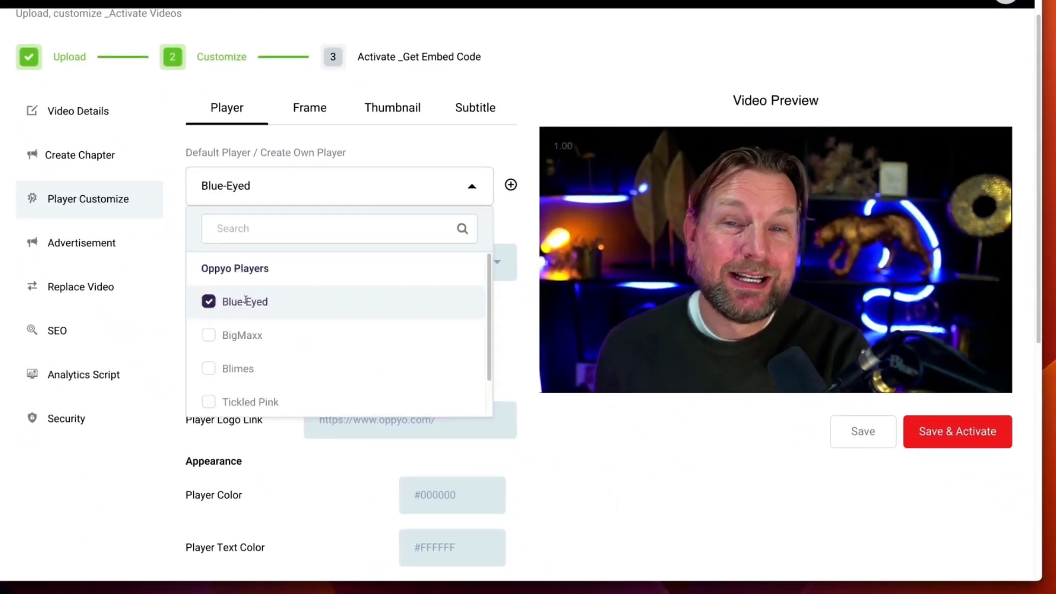
{"action": "left_click", "coordinate": [210, 338]}
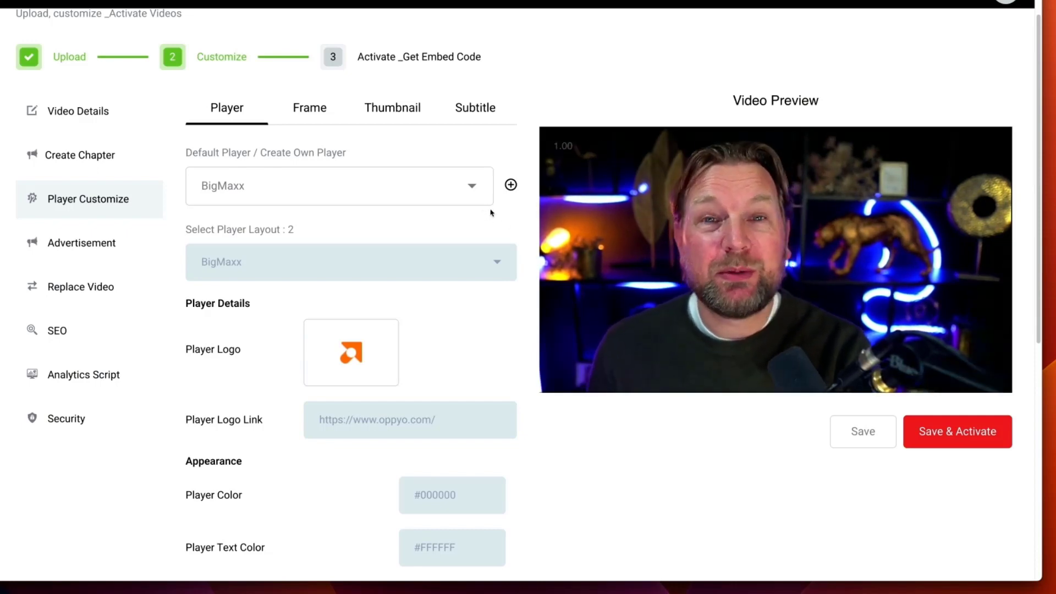
Step: Start creating an own player and name it "Own Style"
{"action": "left_click", "coordinate": [511, 185]}
{"action": "key", "text": "ctrl+a"}
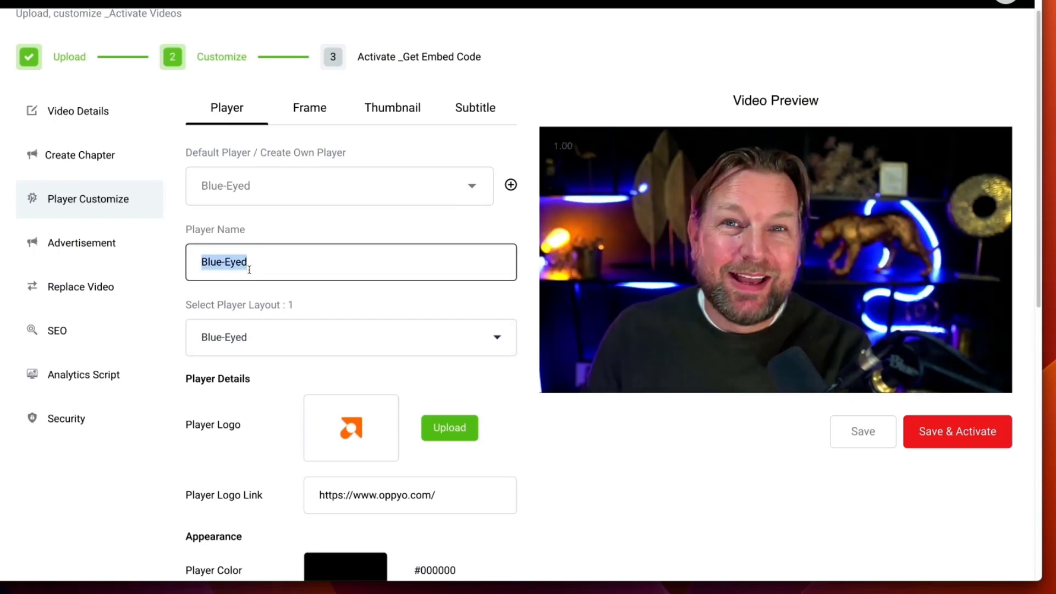
{"action": "type", "text": "Own Style"}
Step: Set the custom player's color to the blue #2800f8
{"action": "scroll", "coordinate": [272, 279], "scroll_direction": "down", "scroll_amount": 3}
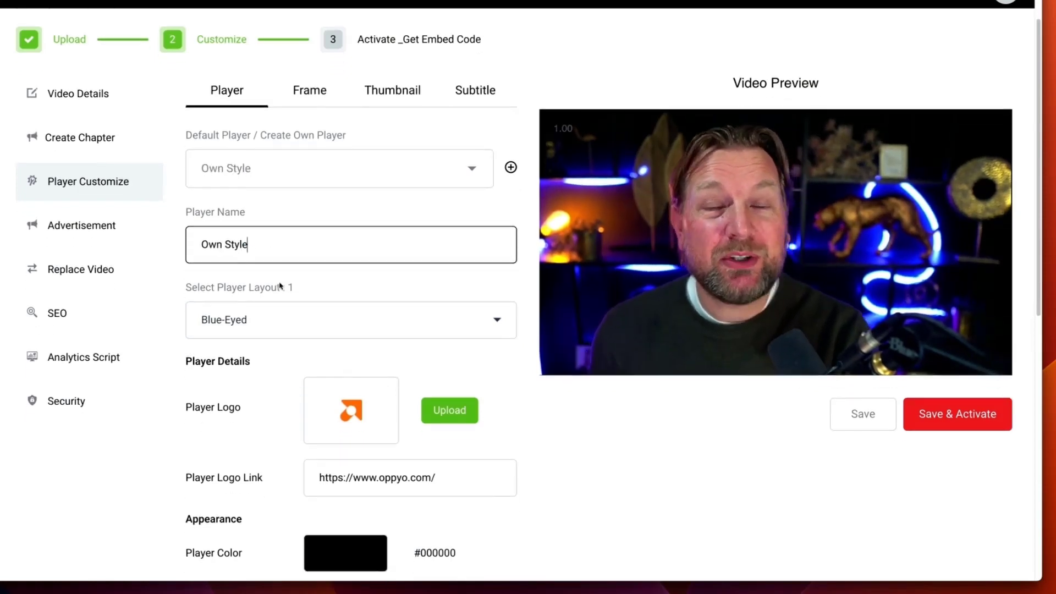
{"action": "scroll", "coordinate": [280, 285], "scroll_direction": "down", "scroll_amount": 3}
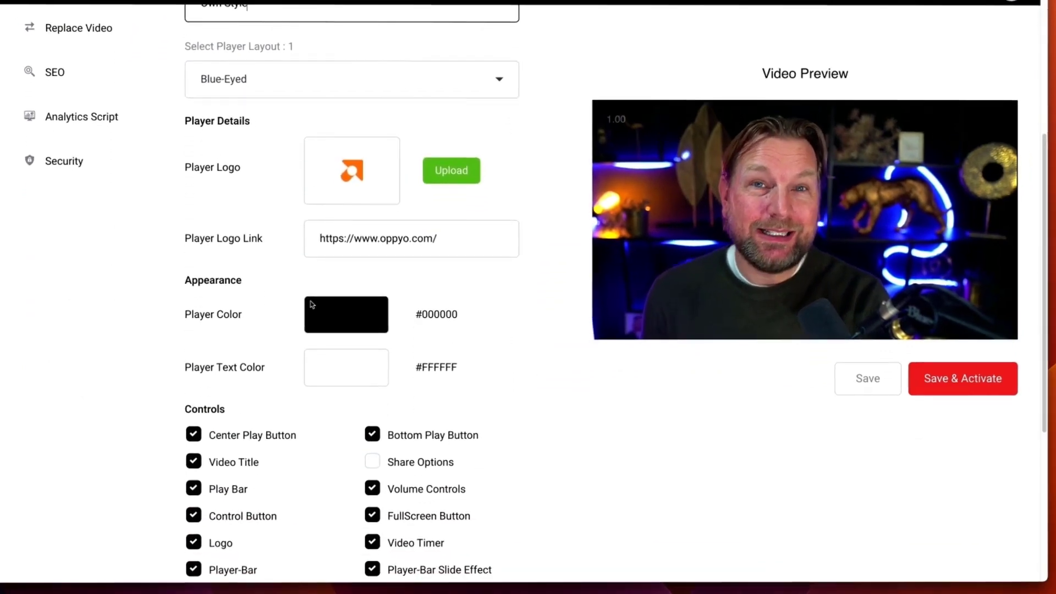
{"action": "left_click", "coordinate": [347, 308]}
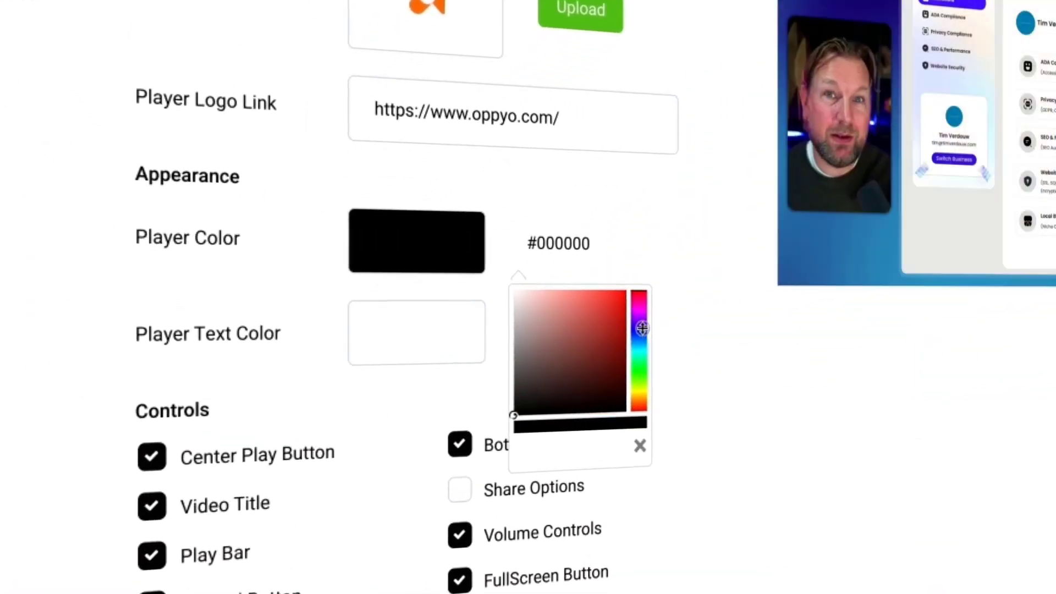
{"action": "left_click", "coordinate": [642, 327]}
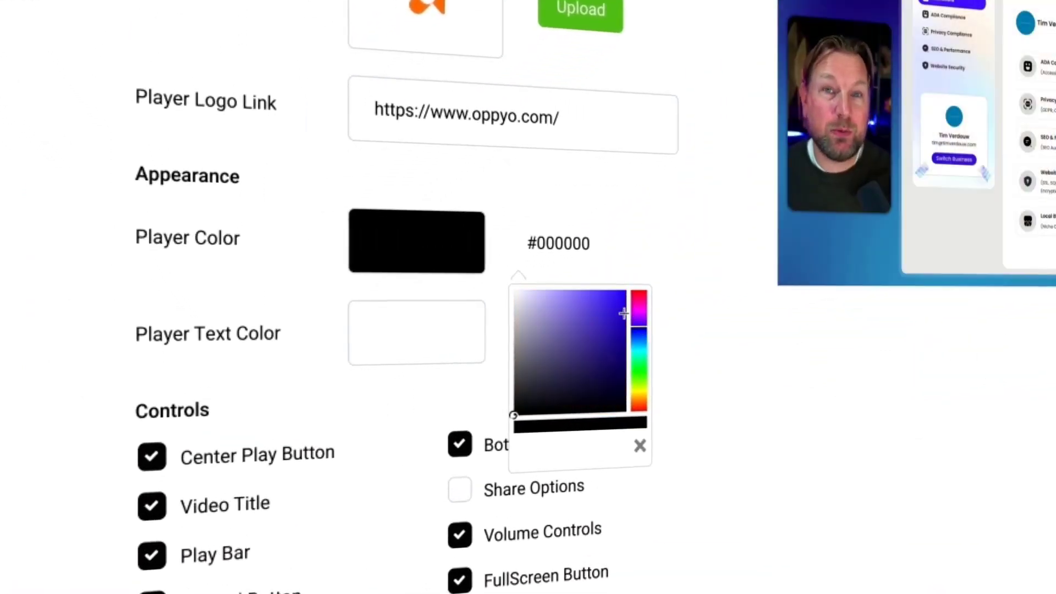
{"action": "left_click_drag", "start_coordinate": [626, 296], "coordinate": [642, 257]}
{"action": "left_click", "coordinate": [587, 274]}
{"action": "scroll", "coordinate": [495, 253], "scroll_direction": "down", "scroll_amount": 2}
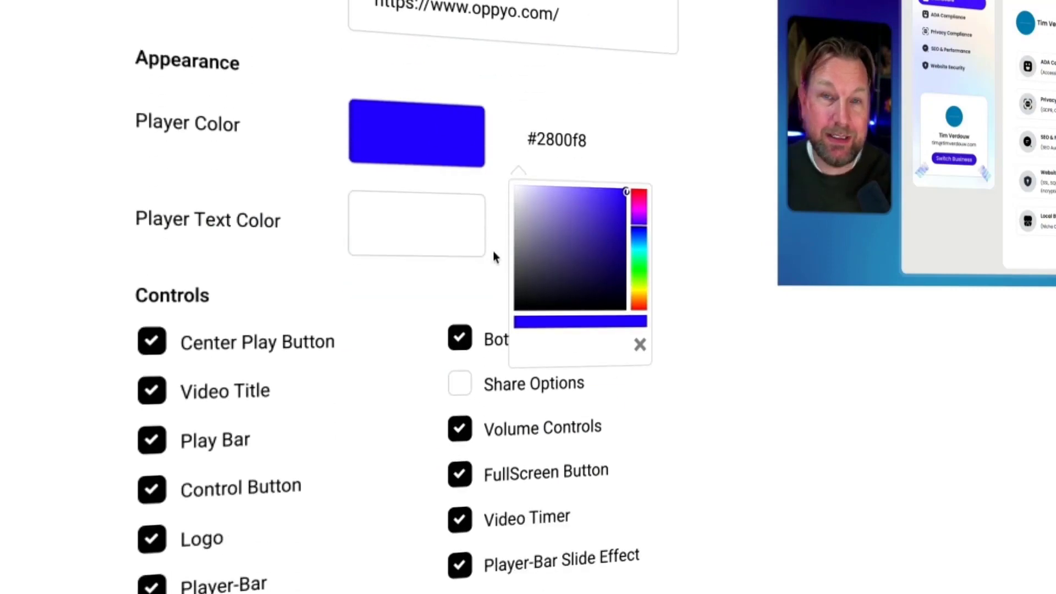
{"action": "scroll", "coordinate": [396, 291], "scroll_direction": "down", "scroll_amount": 1}
{"action": "left_click", "coordinate": [382, 298]}
Step: Turn off the Control Button and Logo controls and create the custom player
{"action": "scroll", "coordinate": [383, 298], "scroll_direction": "down", "scroll_amount": 4}
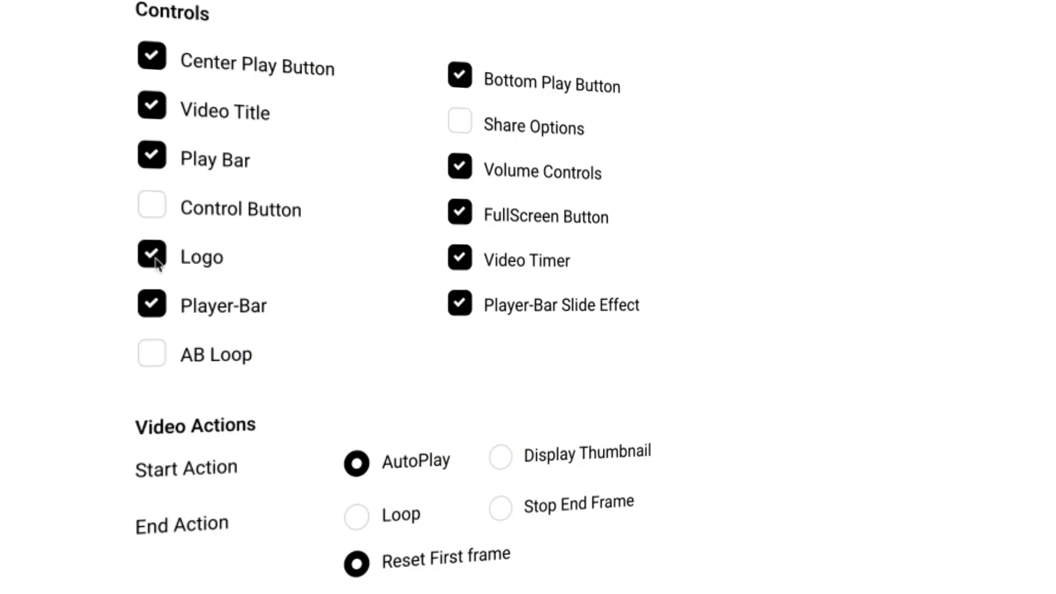
{"action": "scroll", "coordinate": [374, 272], "scroll_direction": "down", "scroll_amount": 3}
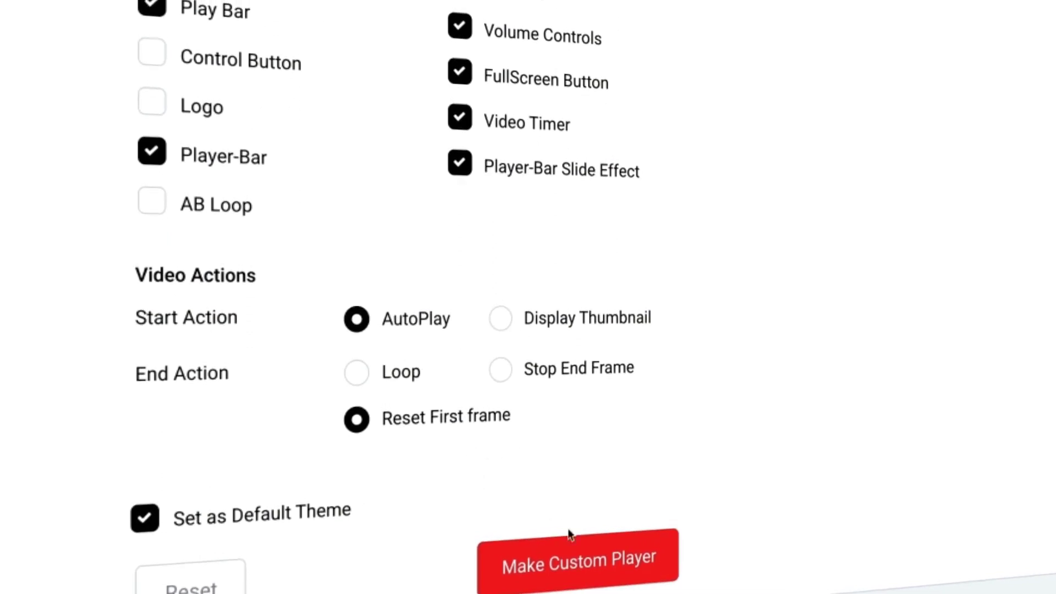
{"action": "left_click", "coordinate": [591, 560]}
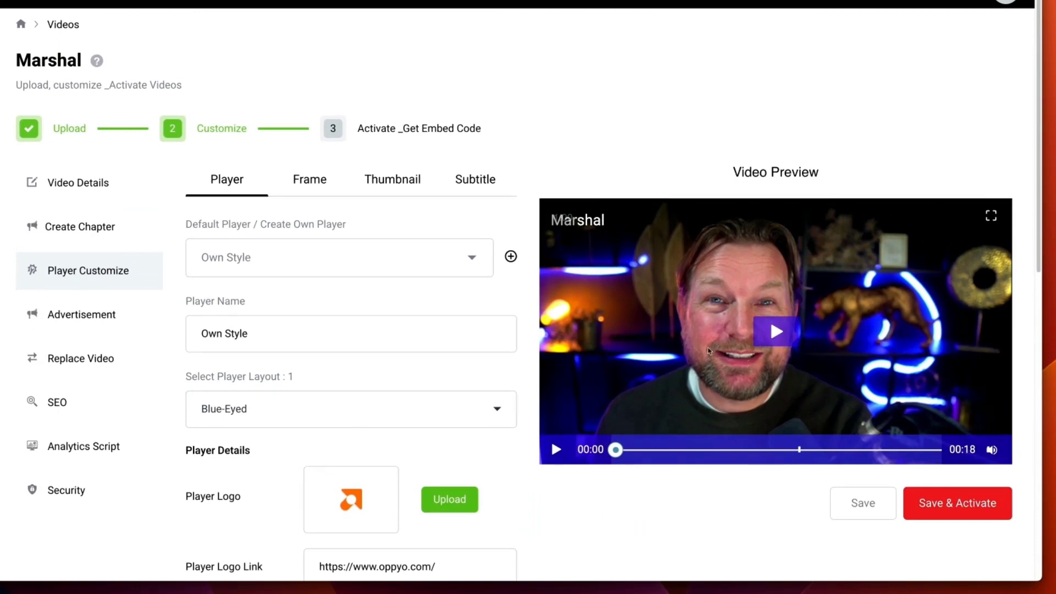
Step: Leave the player settings for the frame options and select the Cosmos mobile frame
{"action": "left_click", "coordinate": [311, 181]}
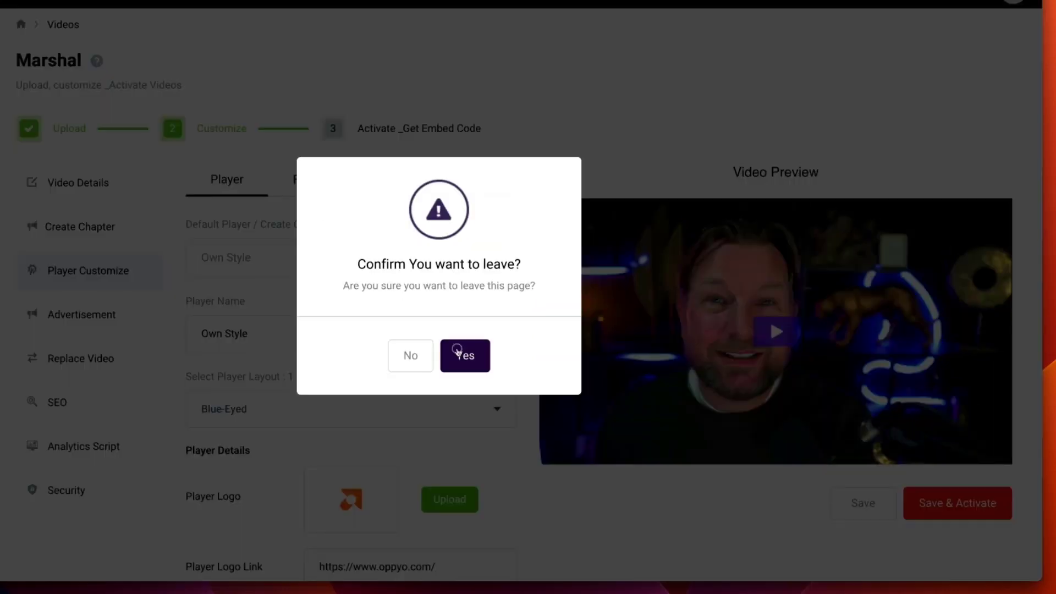
{"action": "left_click", "coordinate": [457, 352]}
{"action": "scroll", "coordinate": [457, 352], "scroll_direction": "down", "scroll_amount": 3}
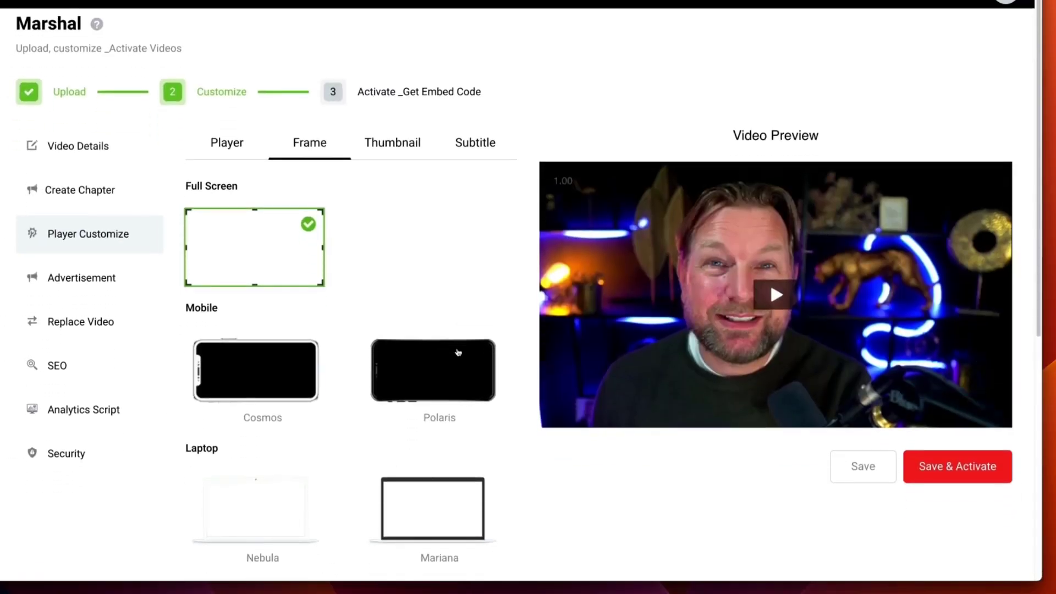
{"action": "scroll", "coordinate": [458, 352], "scroll_direction": "down", "scroll_amount": 1}
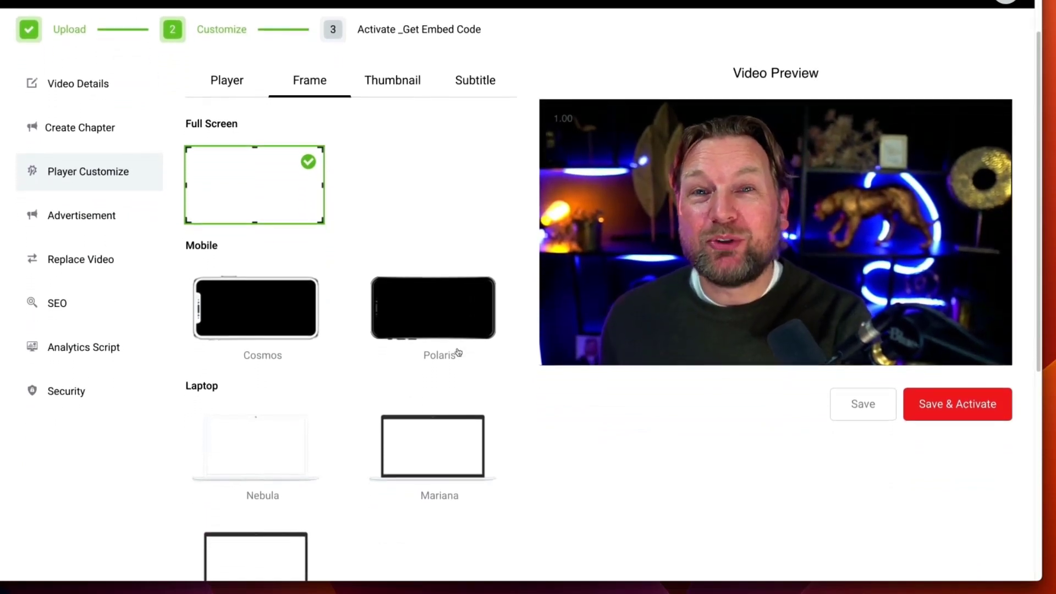
{"action": "scroll", "coordinate": [458, 352], "scroll_direction": "down", "scroll_amount": 3}
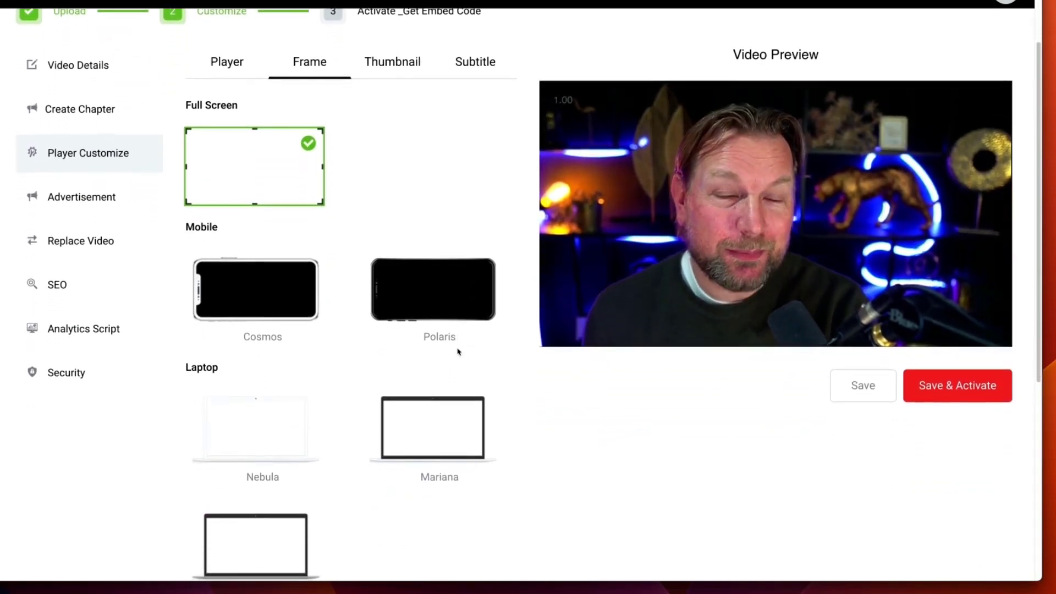
{"action": "scroll", "coordinate": [456, 352], "scroll_direction": "up", "scroll_amount": 2}
{"action": "scroll", "coordinate": [458, 353], "scroll_direction": "up", "scroll_amount": 1}
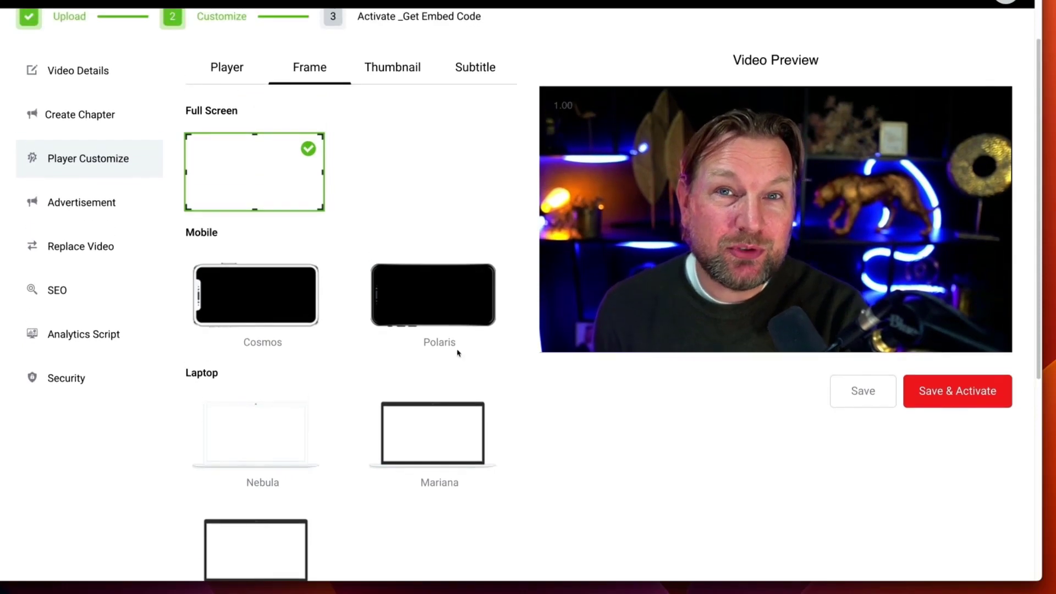
{"action": "left_click", "coordinate": [291, 307]}
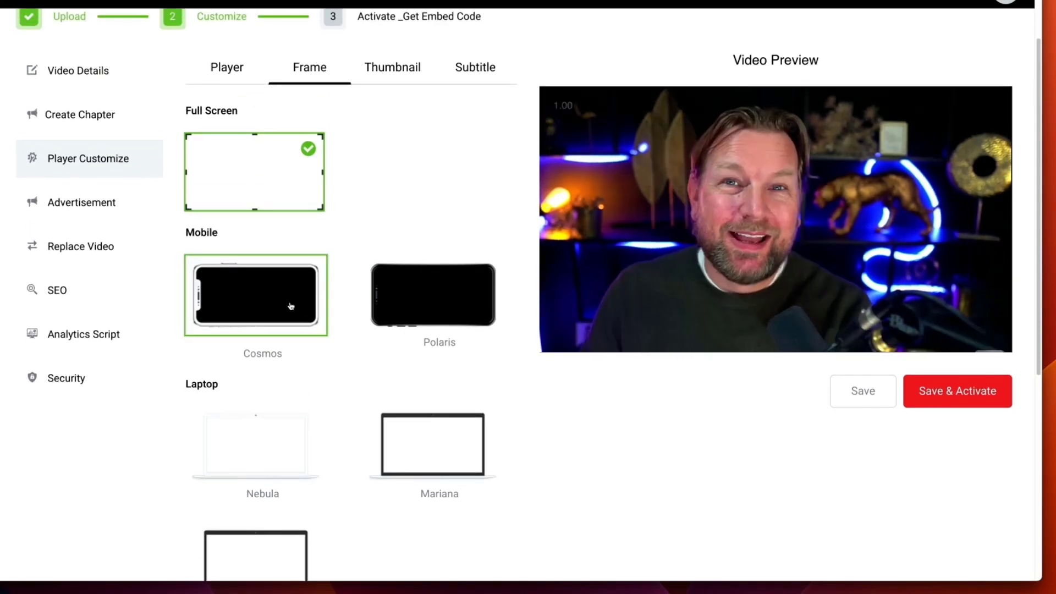
Step: Save the Cosmos mobile frame for the video and switch the frame to Polaris
{"action": "left_click", "coordinate": [865, 403]}
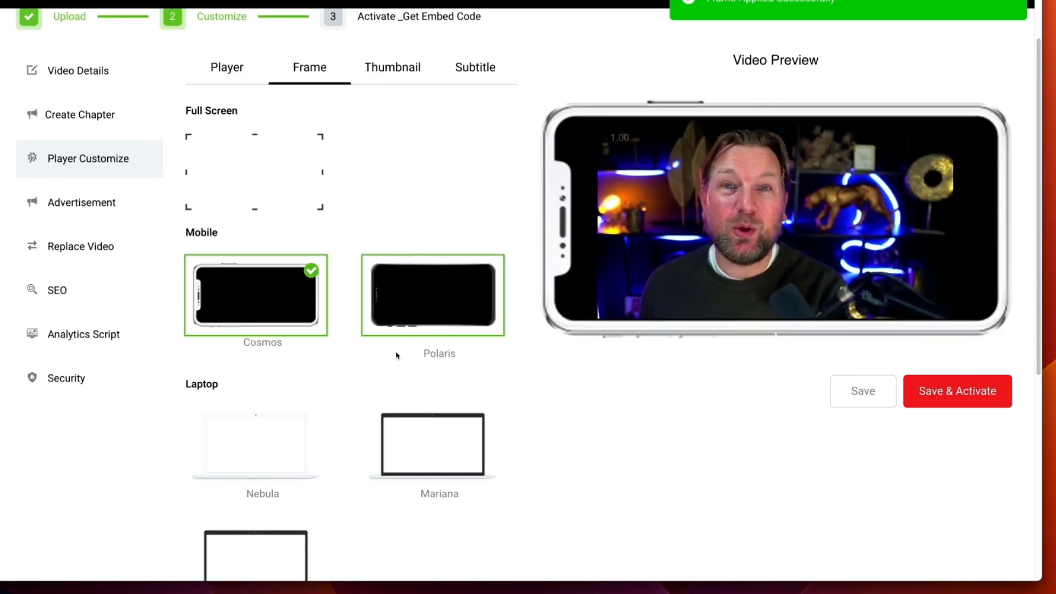
{"action": "scroll", "coordinate": [396, 355], "scroll_direction": "down", "scroll_amount": 1}
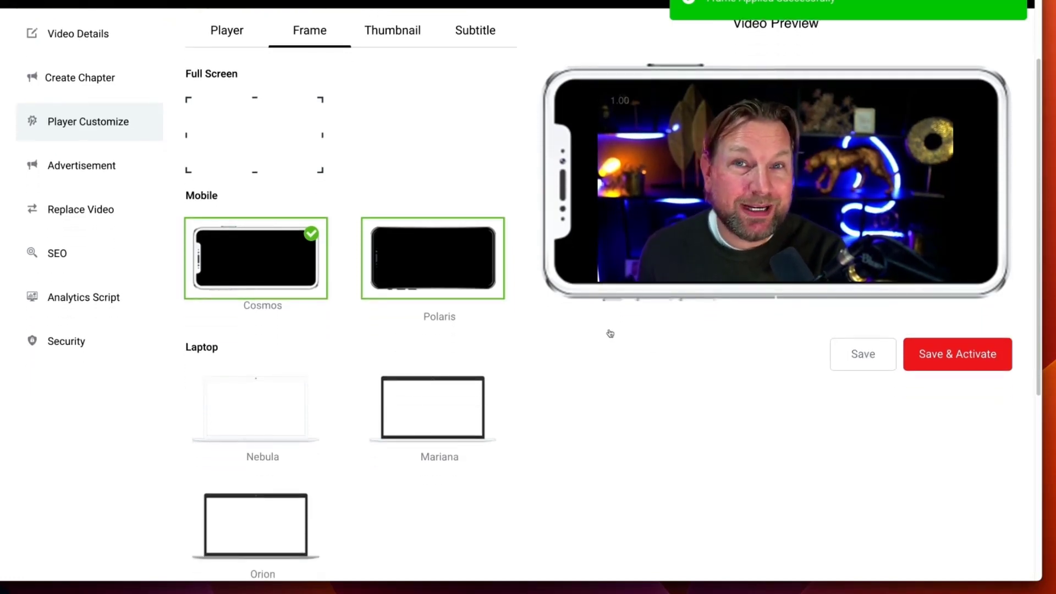
{"action": "left_click", "coordinate": [454, 307]}
{"action": "scroll", "coordinate": [454, 307], "scroll_direction": "up", "scroll_amount": 3}
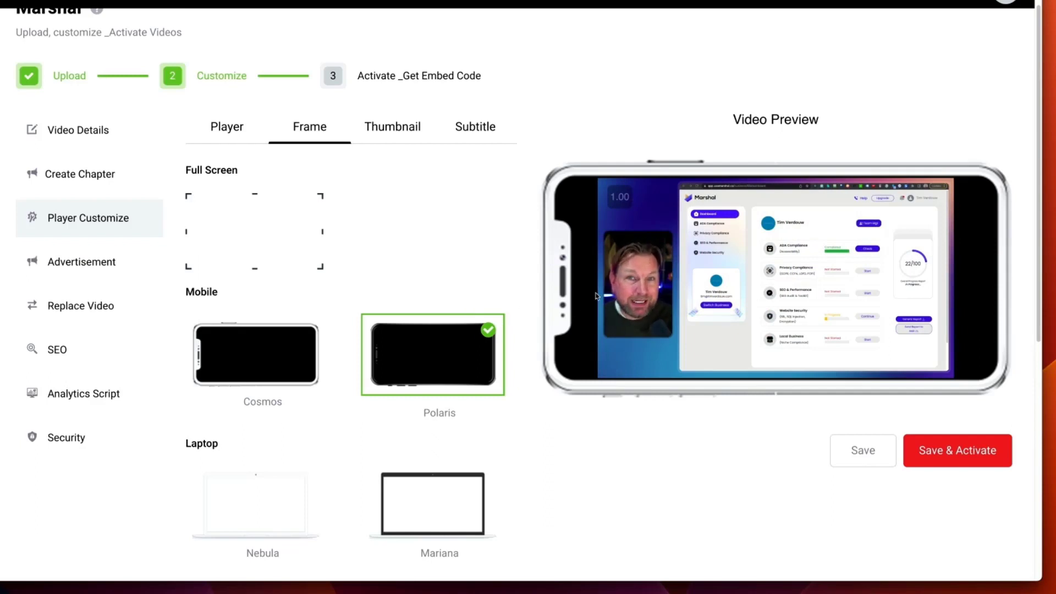
Step: Capture a screenshot of the video as a second thumbnail, select Thumbnail 2 and save it
{"action": "left_click", "coordinate": [401, 132]}
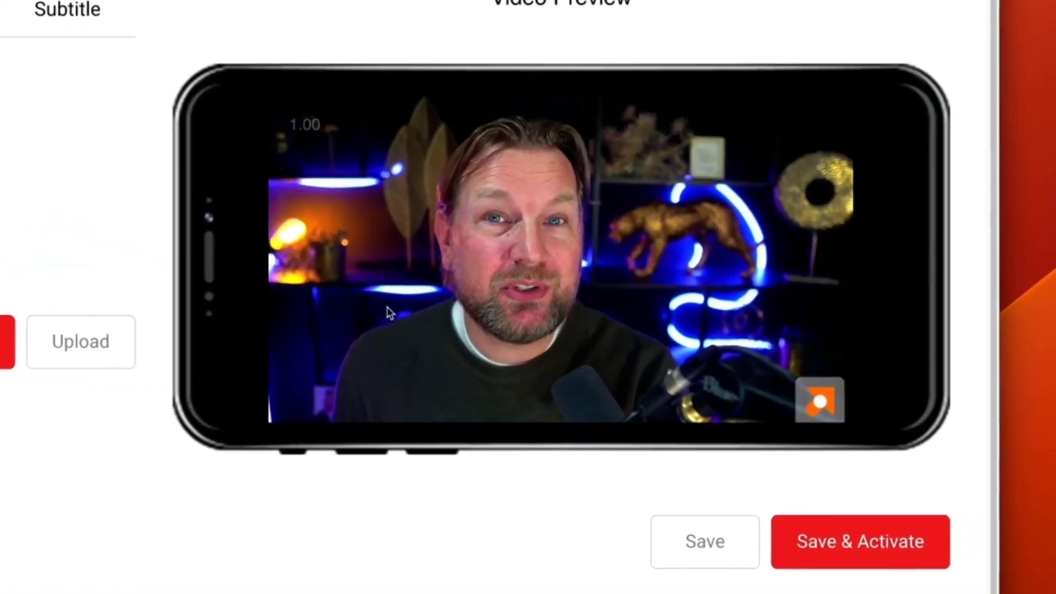
{"action": "left_click", "coordinate": [293, 398]}
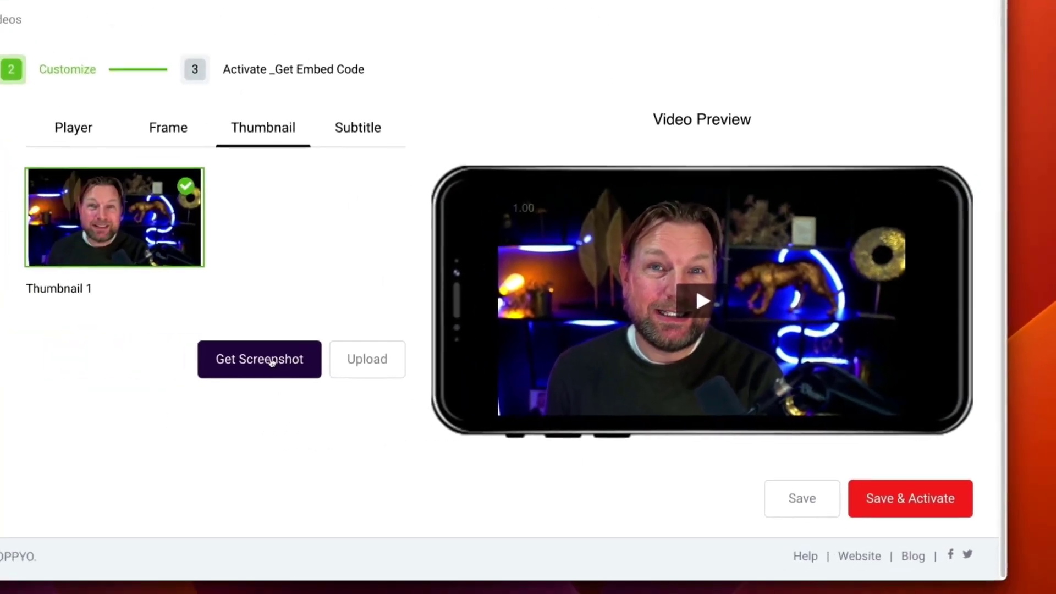
{"action": "left_click", "coordinate": [294, 361]}
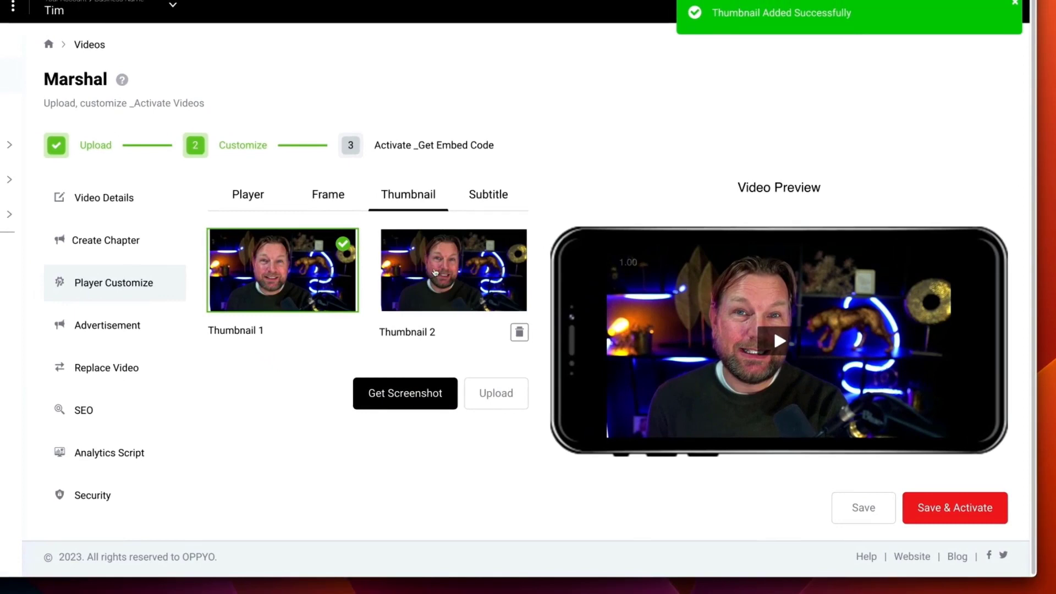
{"action": "left_click", "coordinate": [436, 271]}
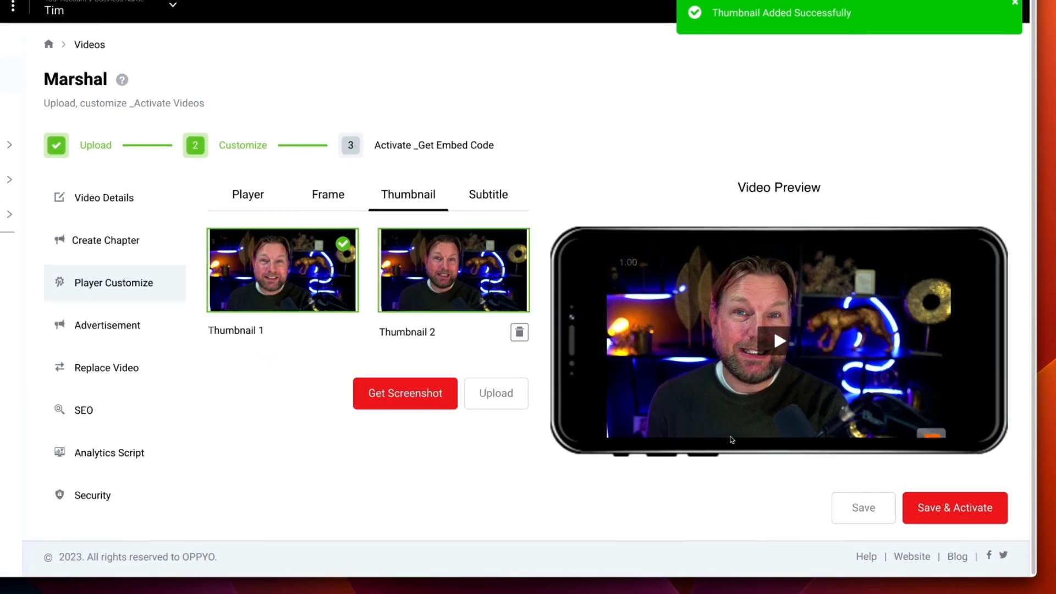
{"action": "left_click", "coordinate": [846, 509]}
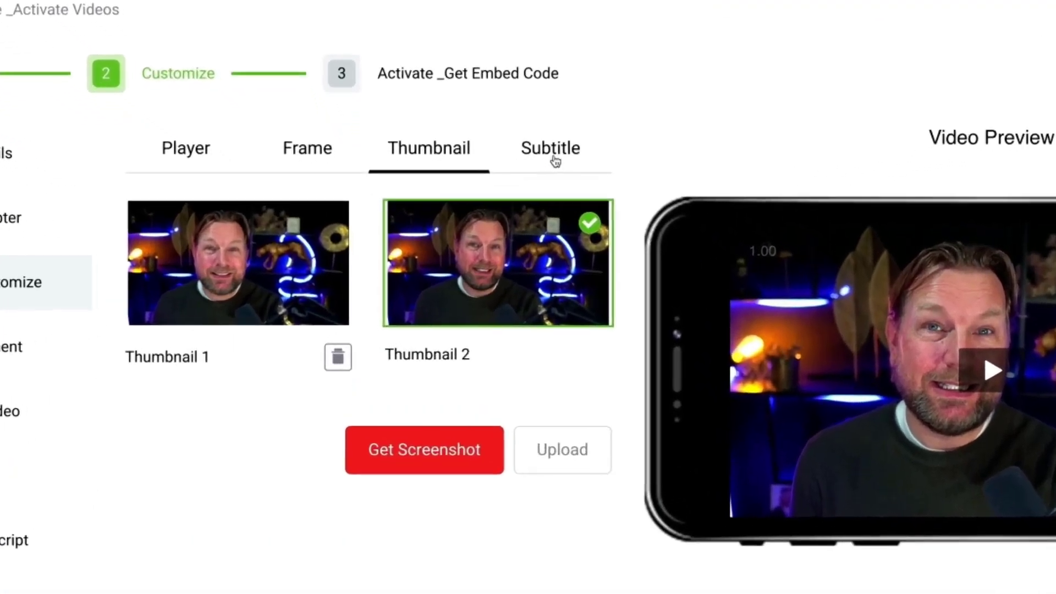
Step: Open the subtitle options and place the cursor in the field for the .srt content
{"action": "left_click", "coordinate": [555, 159]}
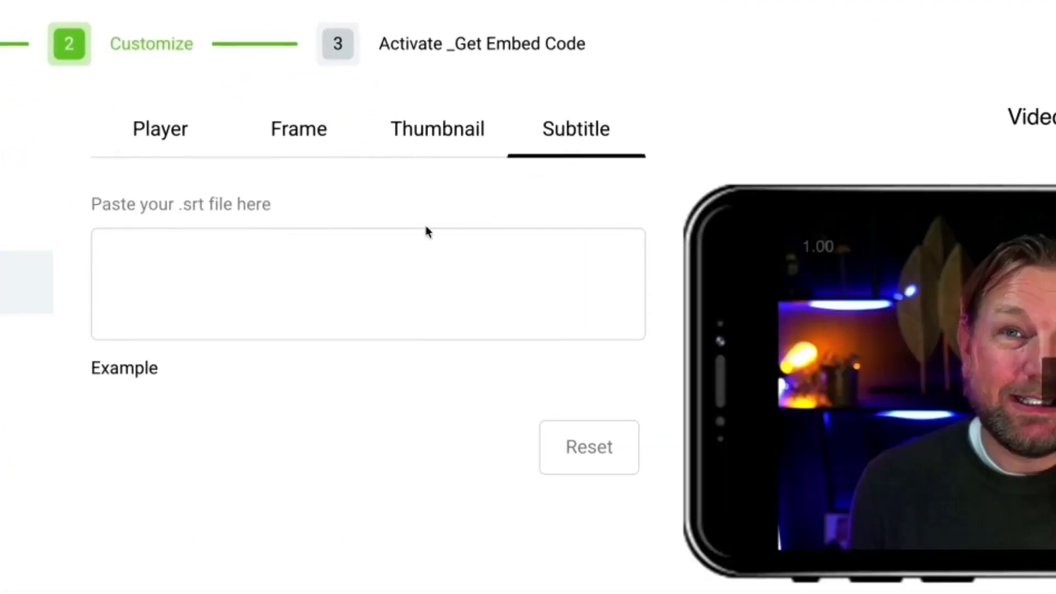
{"action": "left_click", "coordinate": [349, 269]}
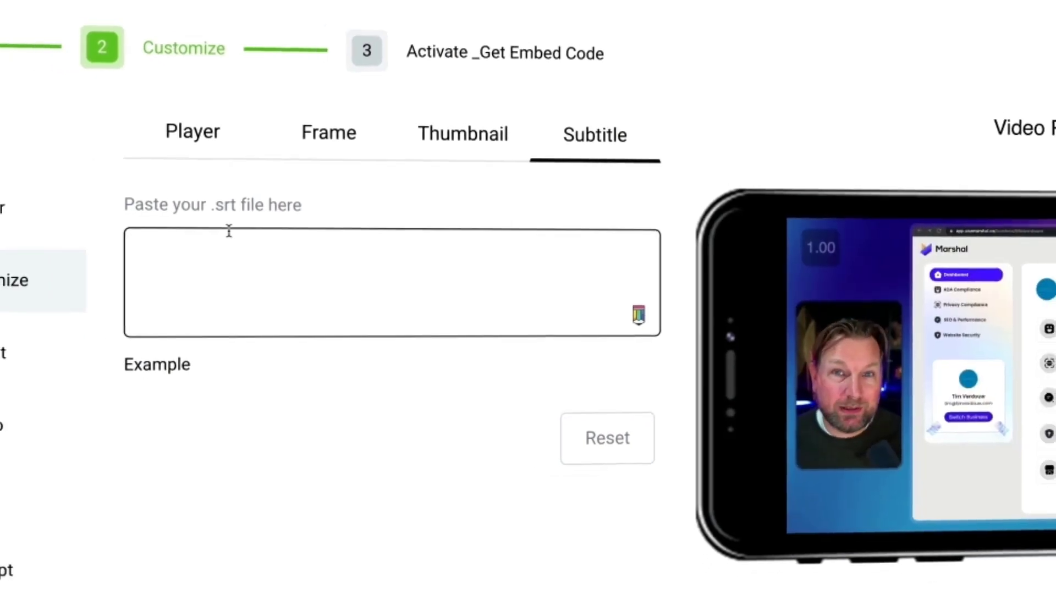
Step: Start a video advertisement named "Advertisement" with a start time of 00:00:02 taken from the preview player
{"action": "left_click", "coordinate": [101, 341]}
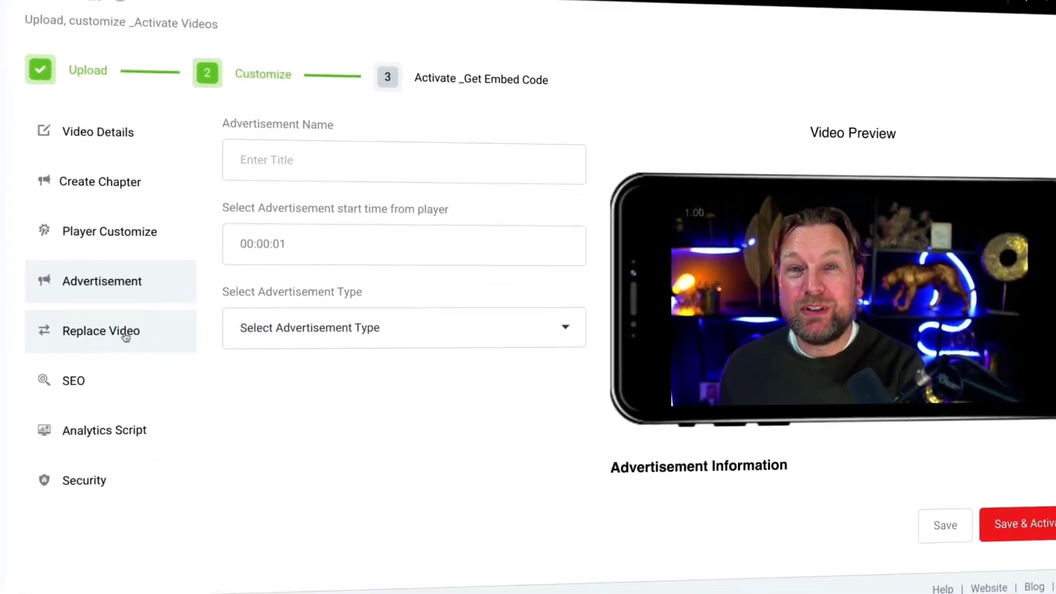
{"action": "left_click", "coordinate": [266, 160]}
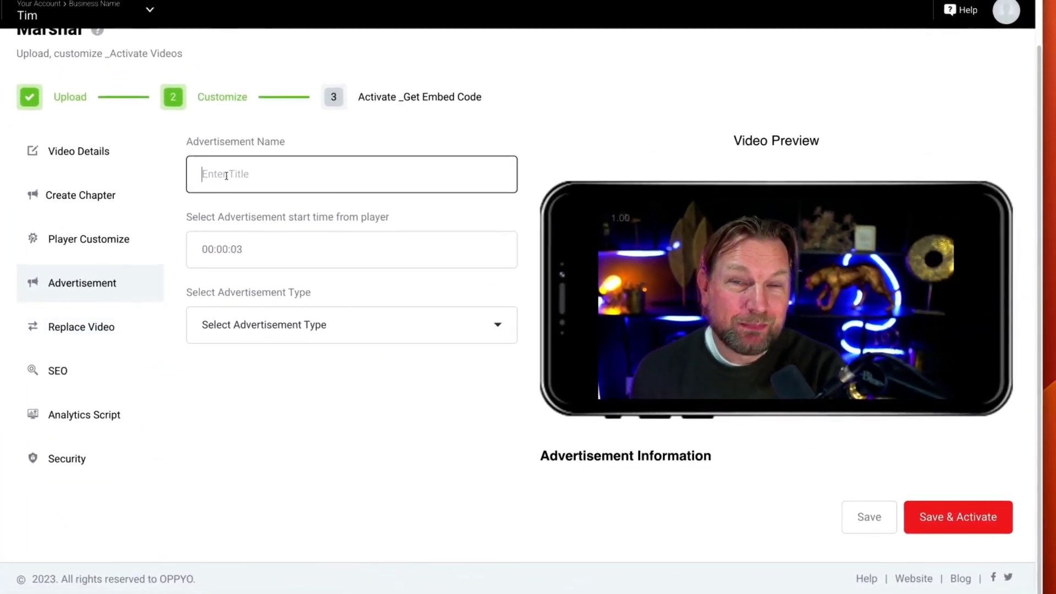
{"action": "type", "text": "Advertisement"}
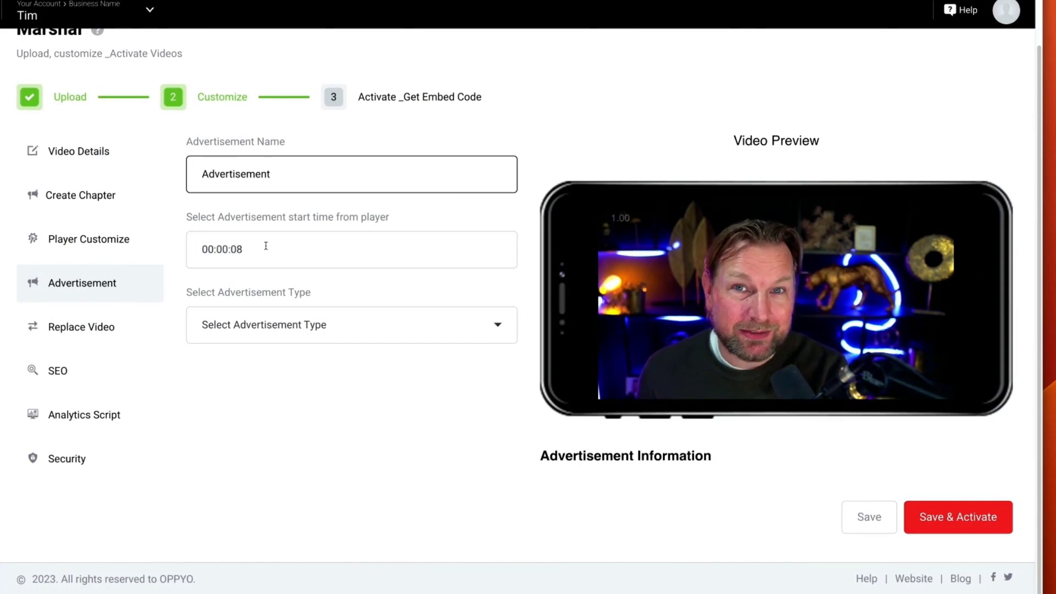
{"action": "left_click", "coordinate": [853, 385]}
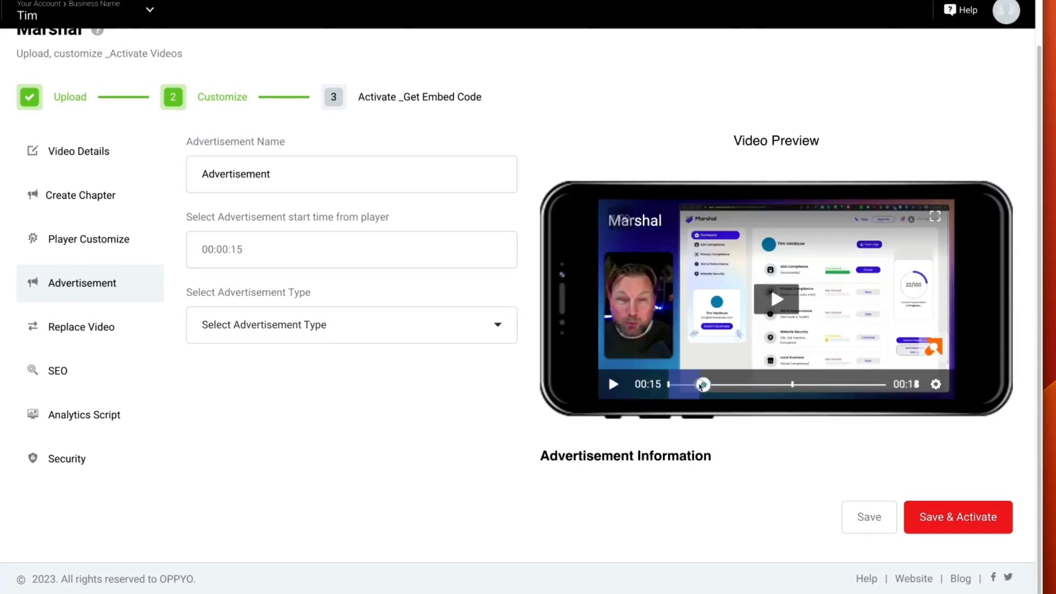
{"action": "left_click", "coordinate": [702, 385]}
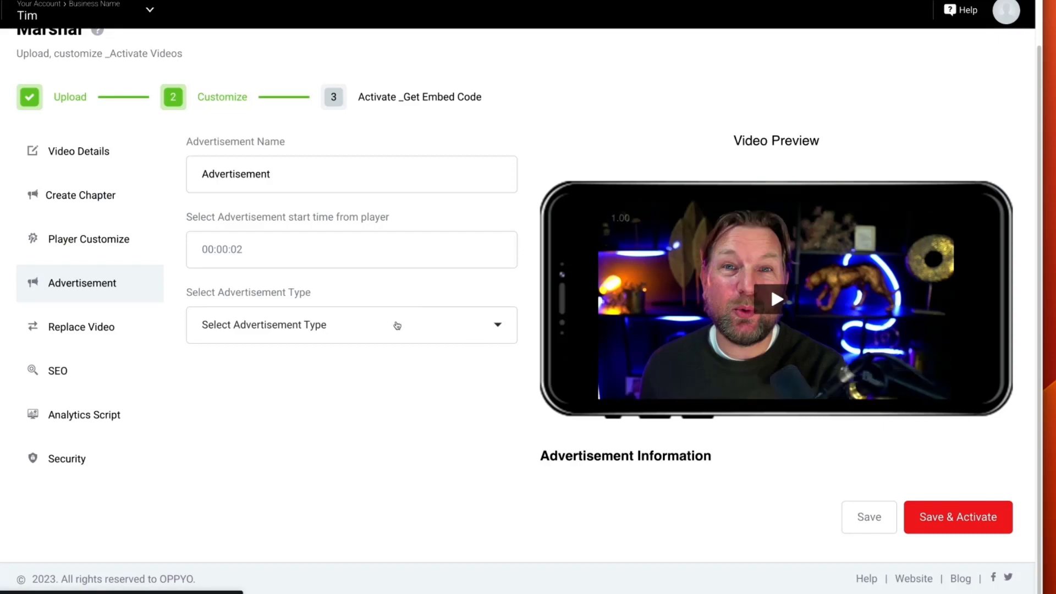
Step: Set the advertisement type to Pop-ups, use the Fathlon gallery template and publish the pop-up
{"action": "left_click", "coordinate": [396, 326]}
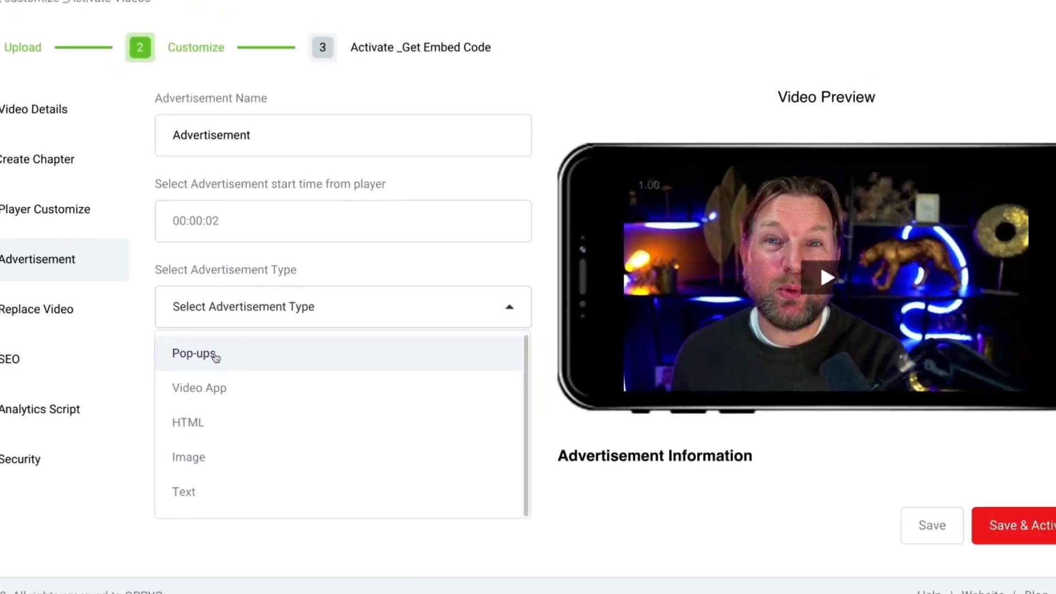
{"action": "left_click", "coordinate": [215, 356]}
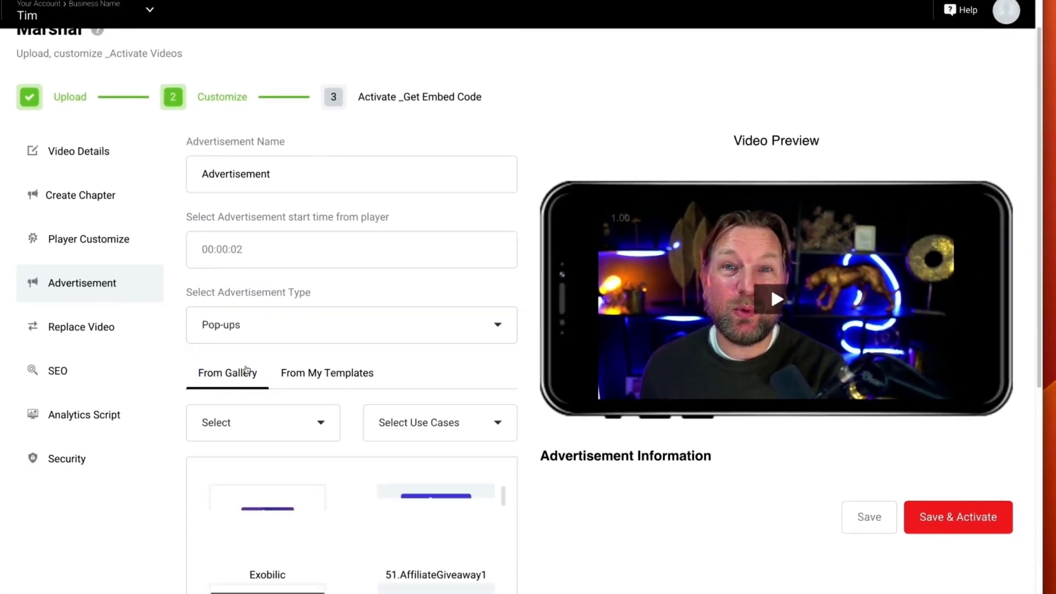
{"action": "scroll", "coordinate": [245, 369], "scroll_direction": "down", "scroll_amount": 4}
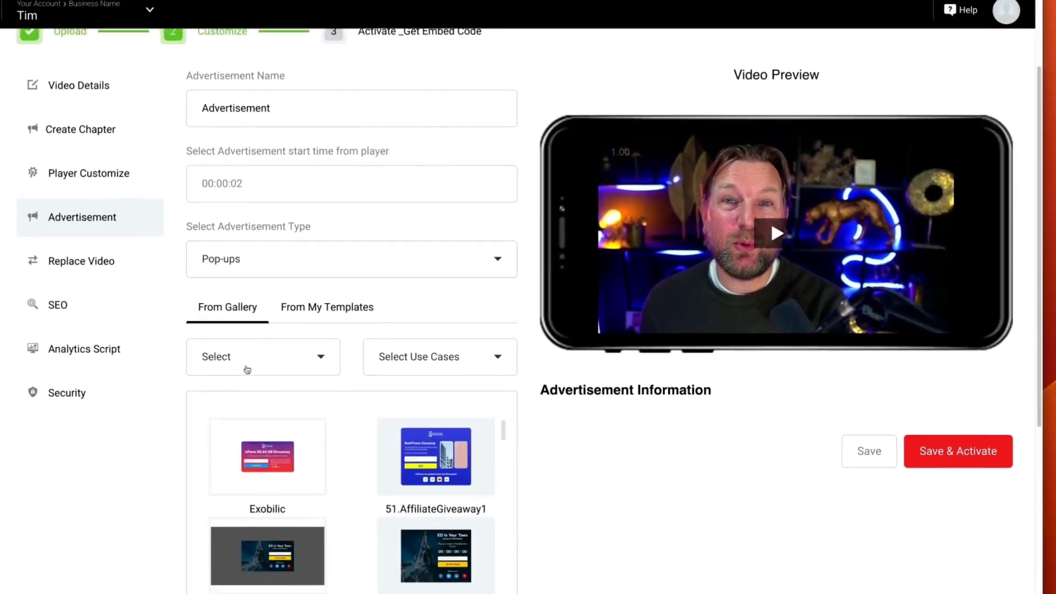
{"action": "scroll", "coordinate": [246, 370], "scroll_direction": "down", "scroll_amount": 1}
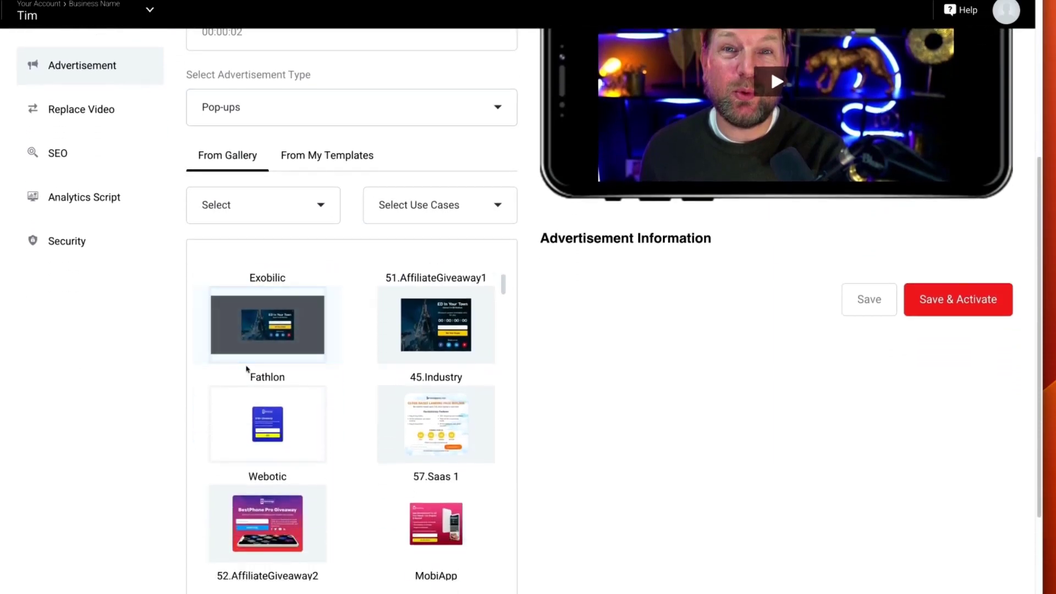
{"action": "scroll", "coordinate": [246, 369], "scroll_direction": "up", "scroll_amount": 3}
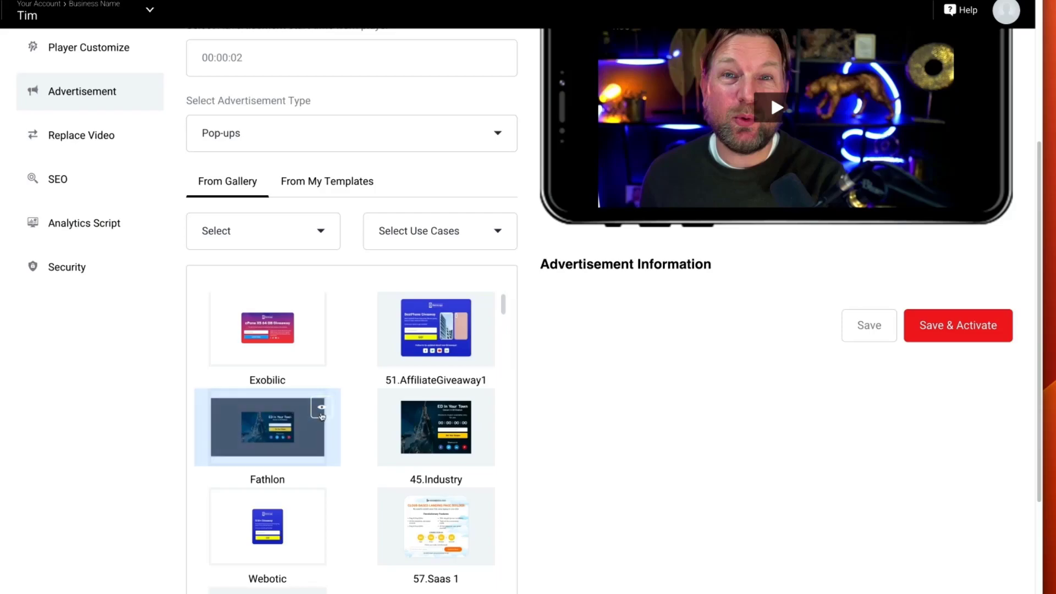
{"action": "left_click", "coordinate": [291, 413]}
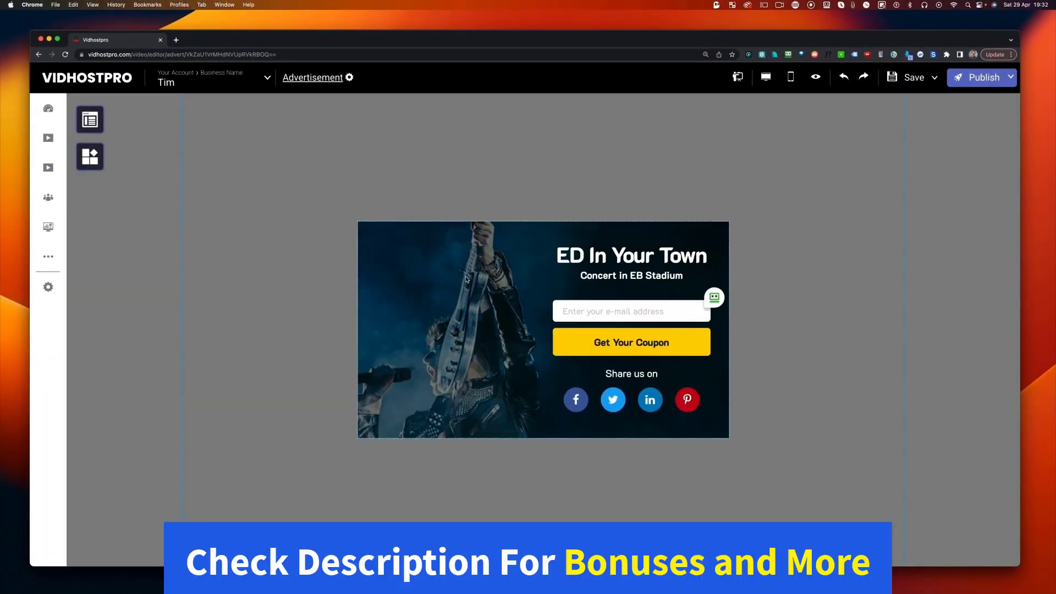
{"action": "left_click", "coordinate": [969, 83]}
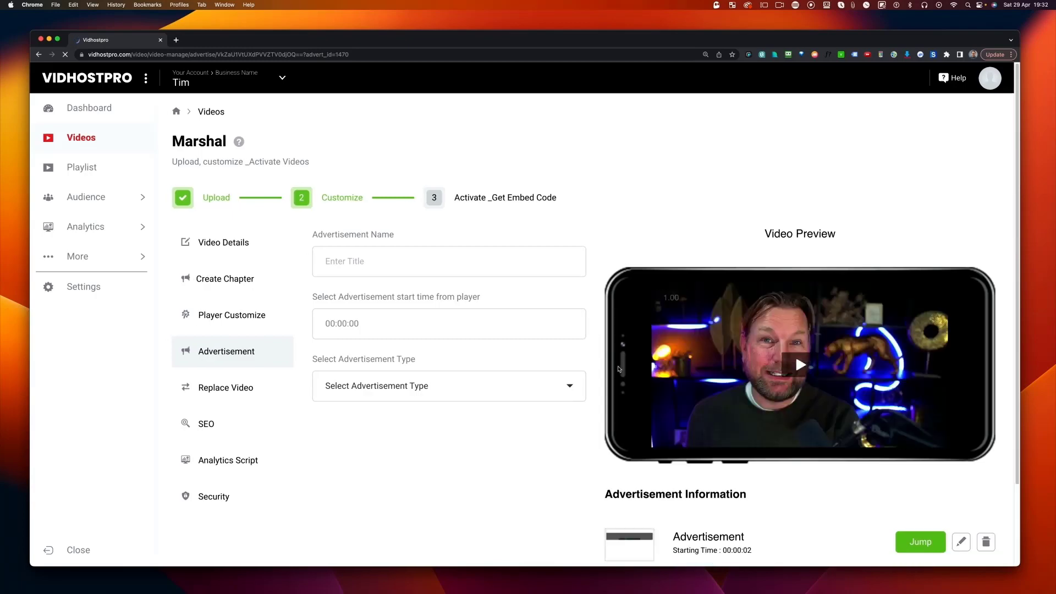
Step: Play the video preview to check the published pop-up advertisement
{"action": "left_click", "coordinate": [787, 388]}
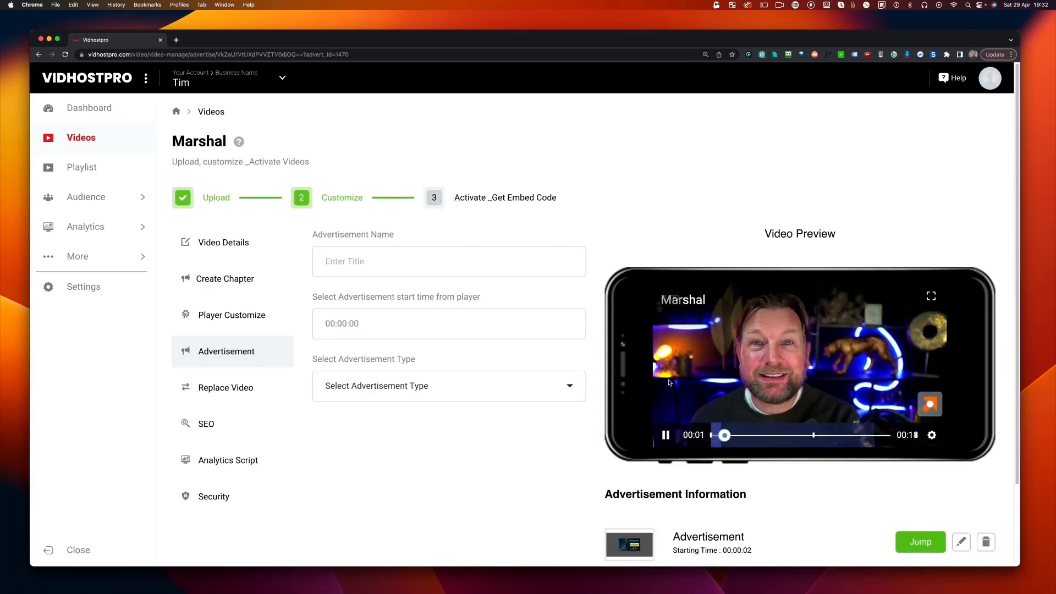
{"action": "scroll", "coordinate": [543, 379], "scroll_direction": "down", "scroll_amount": 3}
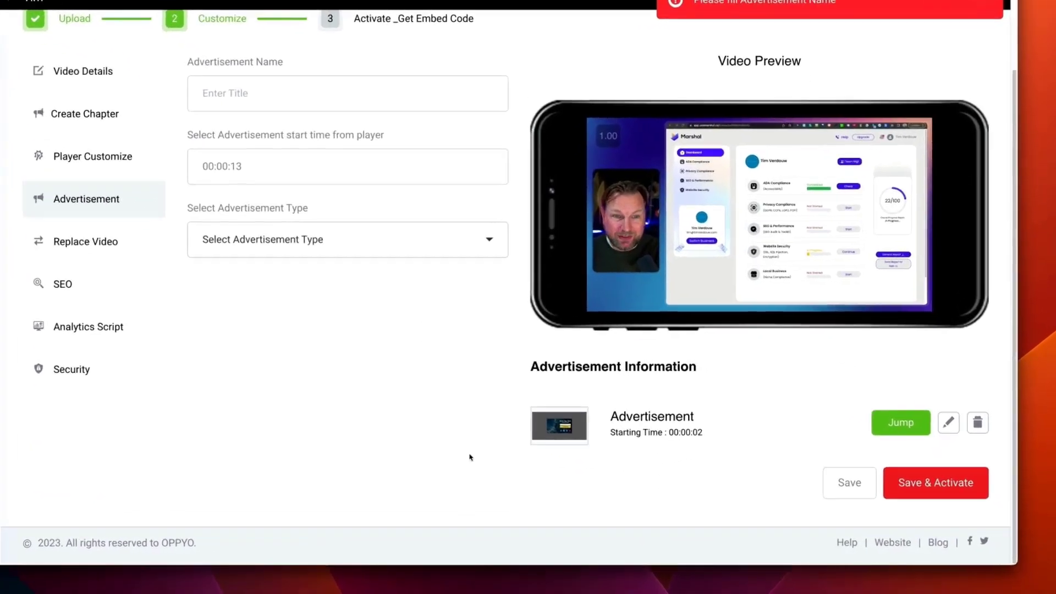
Step: Begin another advertisement for the Marshal video and name it "Second"
{"action": "scroll", "coordinate": [429, 255], "scroll_direction": "up", "scroll_amount": 3}
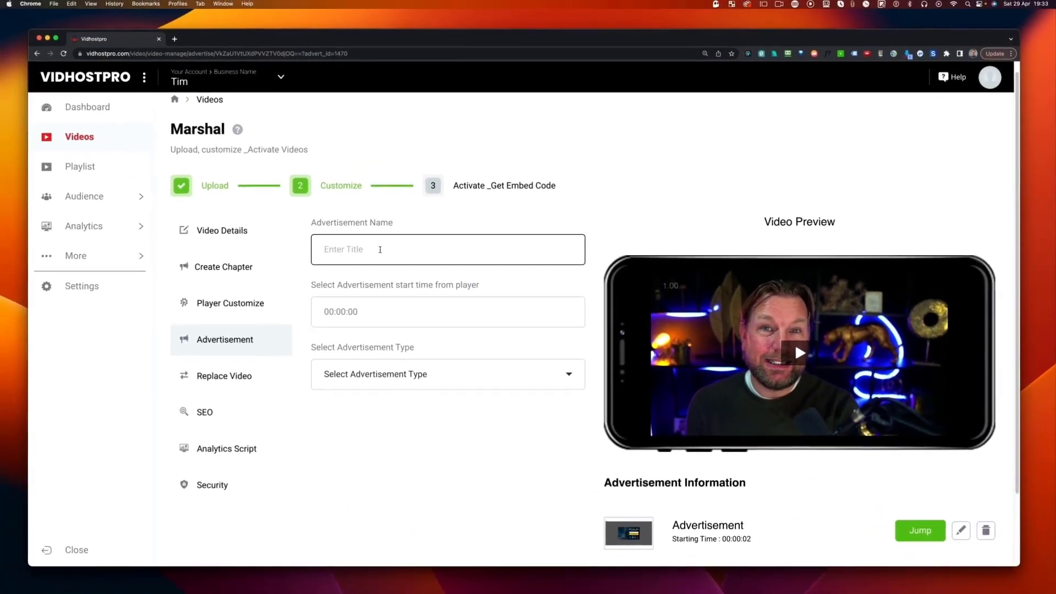
{"action": "type", "text": "Second"}
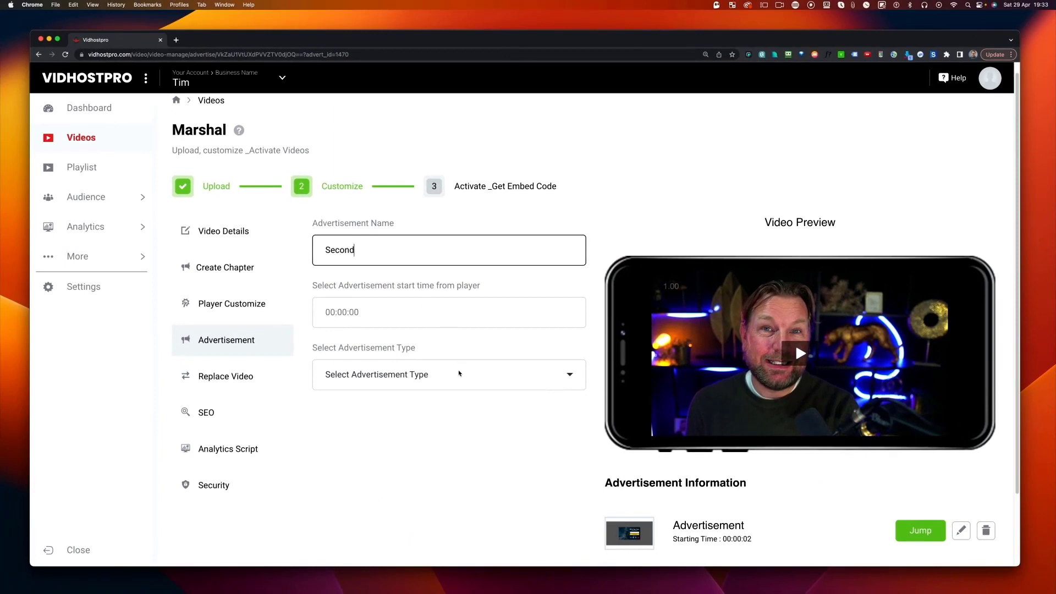
Step: Try the Video App, HTML and Image advertisement types in turn to compare their settings
{"action": "left_click", "coordinate": [460, 374]}
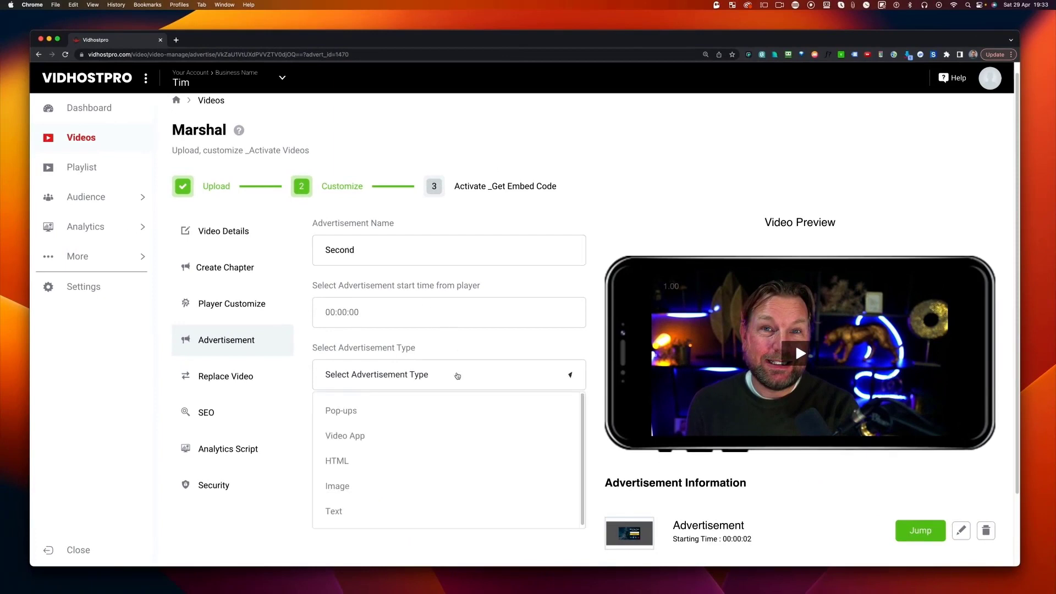
{"action": "left_click", "coordinate": [374, 439]}
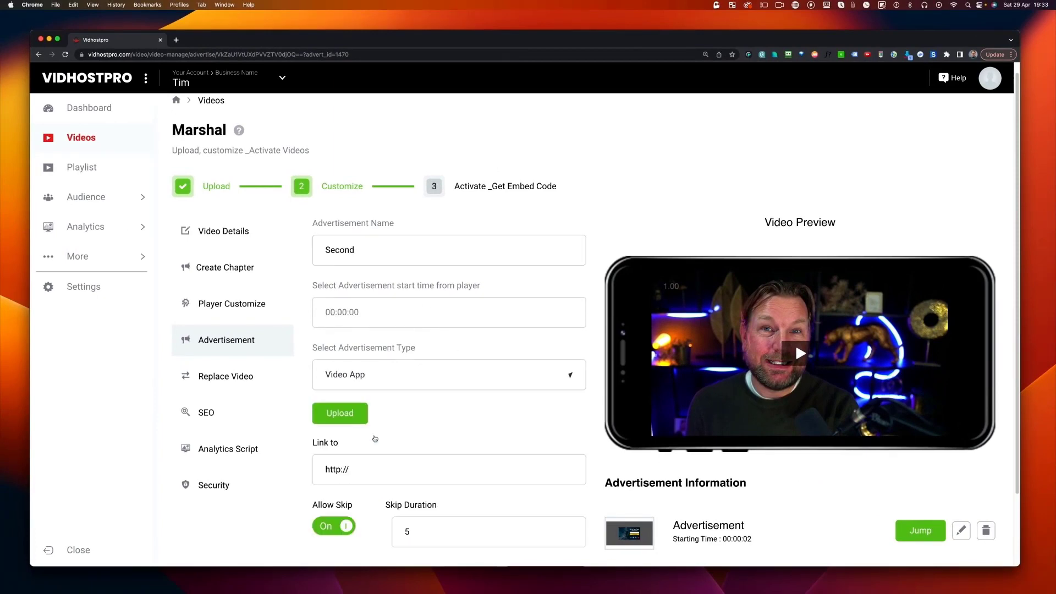
{"action": "scroll", "coordinate": [346, 436], "scroll_direction": "down", "scroll_amount": 3}
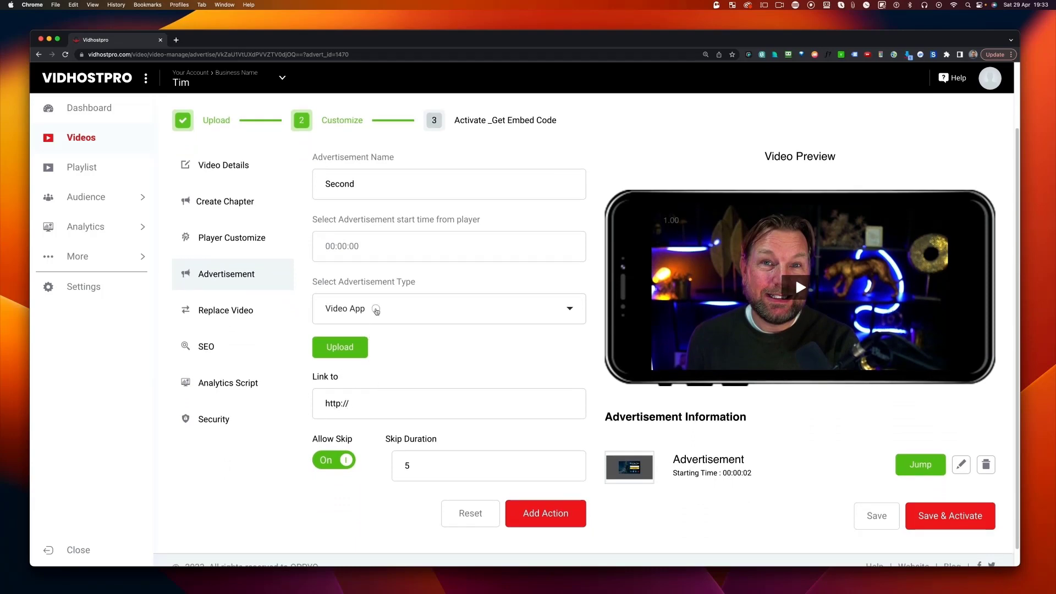
{"action": "left_click", "coordinate": [376, 311]}
{"action": "left_click", "coordinate": [348, 396]}
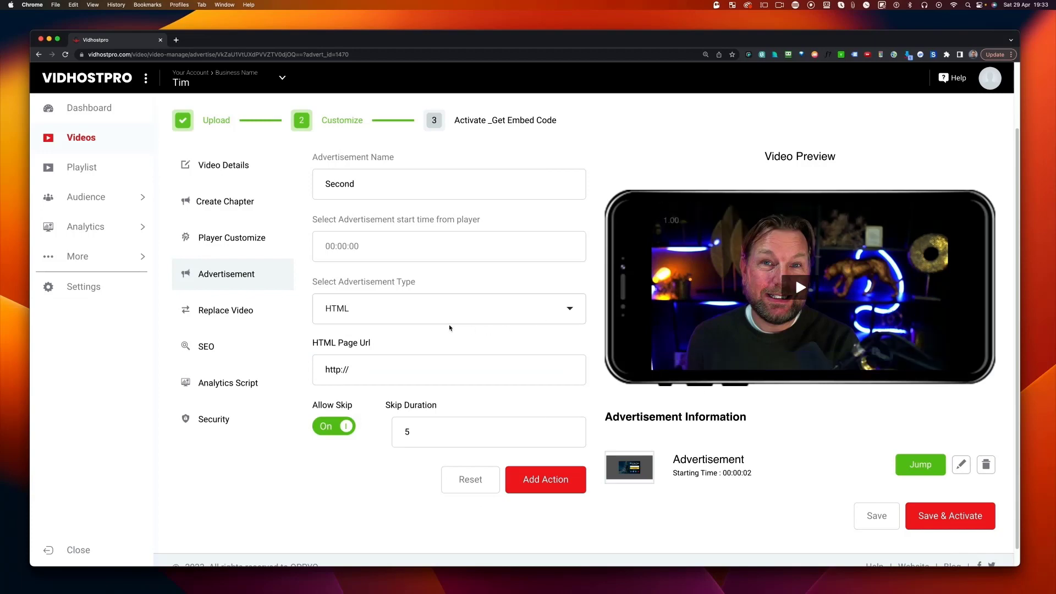
{"action": "left_click", "coordinate": [435, 311]}
{"action": "left_click", "coordinate": [360, 420]}
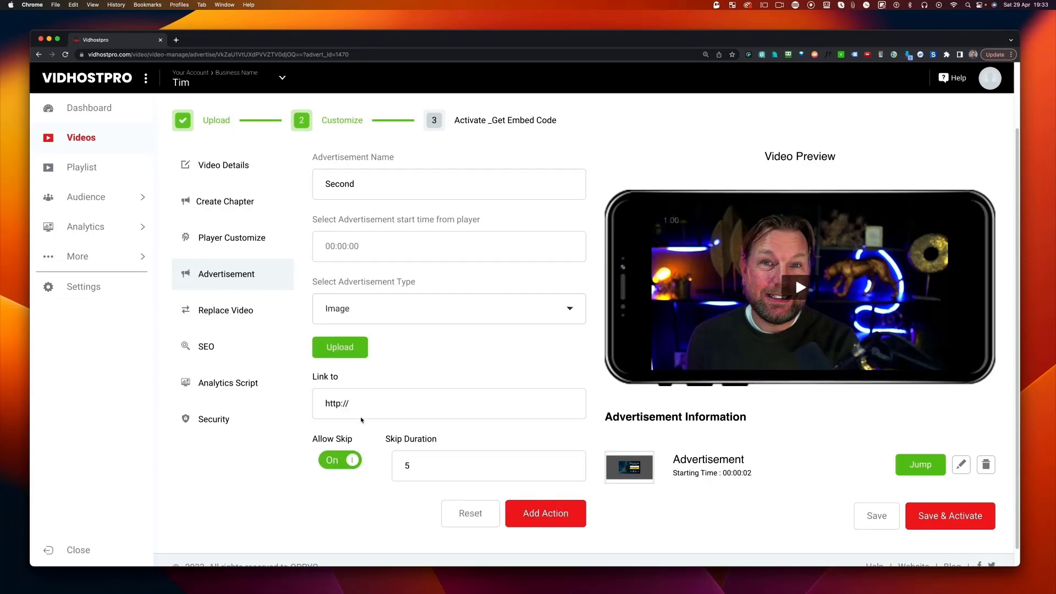
Step: Set the second advertisement's type to Text and its title to "Watch more"
{"action": "left_click", "coordinate": [391, 313]}
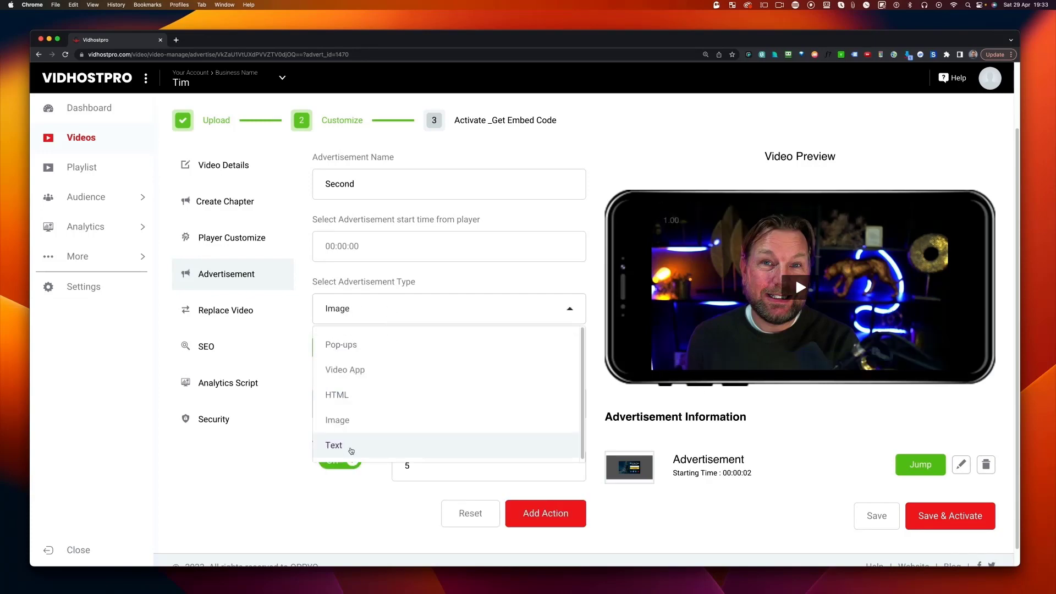
{"action": "left_click", "coordinate": [350, 447]}
{"action": "scroll", "coordinate": [395, 421], "scroll_direction": "down", "scroll_amount": 3}
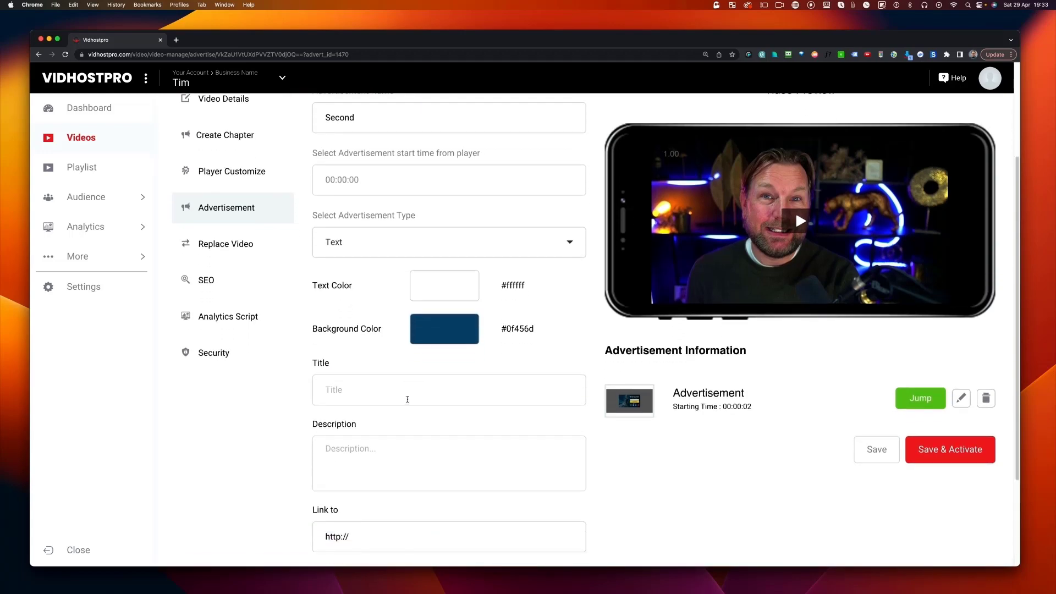
{"action": "left_click", "coordinate": [400, 389]}
{"action": "type", "text": "Watch more"}
{"action": "scroll", "coordinate": [400, 389], "scroll_direction": "down", "scroll_amount": 3}
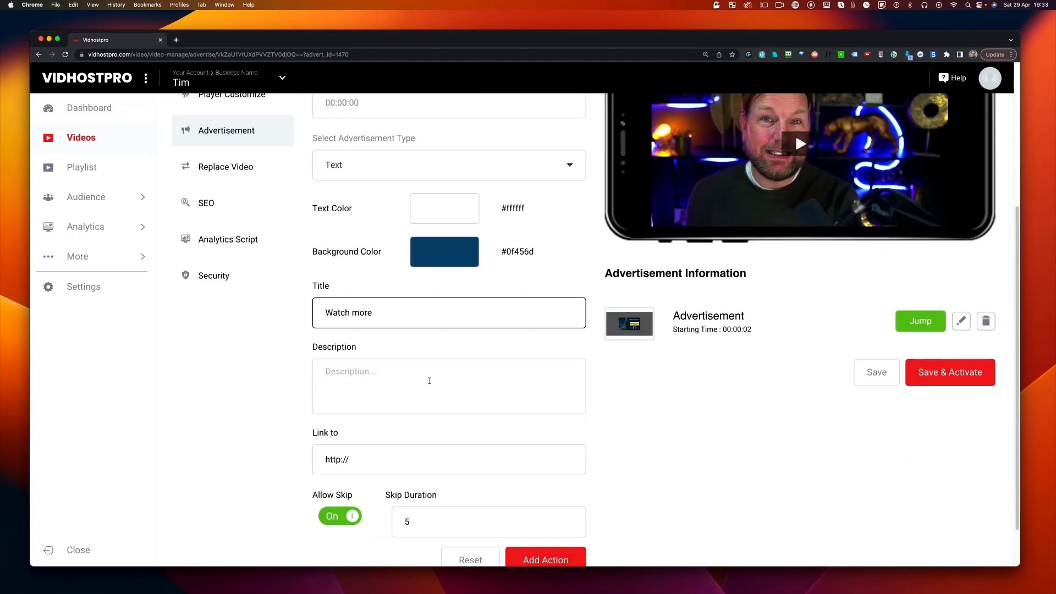
{"action": "left_click", "coordinate": [427, 378]}
{"action": "type", "text": "Click to watch more"}
{"action": "left_click", "coordinate": [410, 462]}
{"action": "type", "text": "123.com"}
{"action": "scroll", "coordinate": [411, 461], "scroll_direction": "down", "scroll_amount": 3}
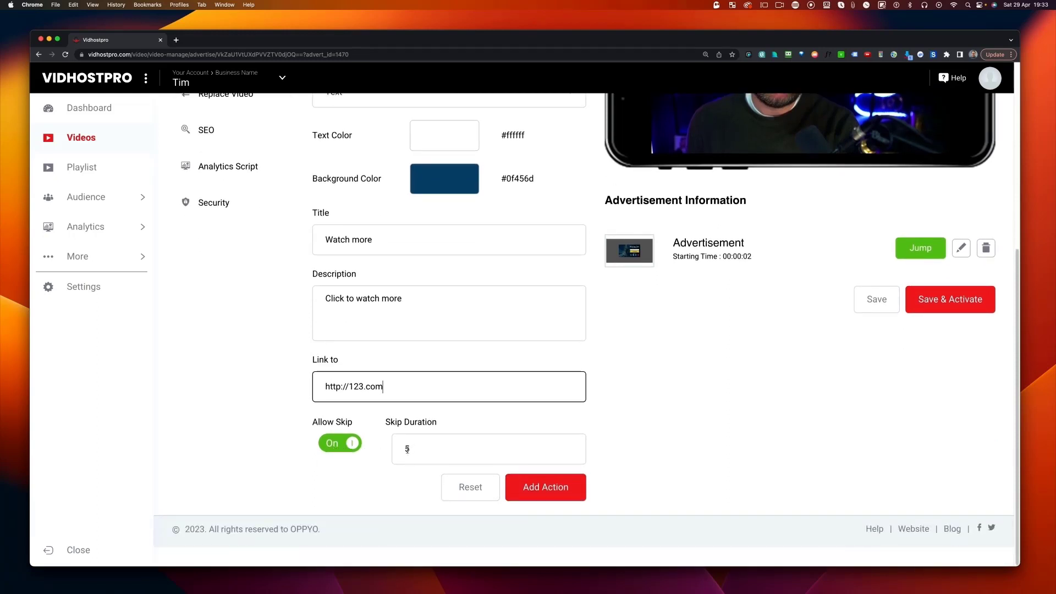
Step: Save the second advertisement on the Marshal video
{"action": "left_click", "coordinate": [890, 302]}
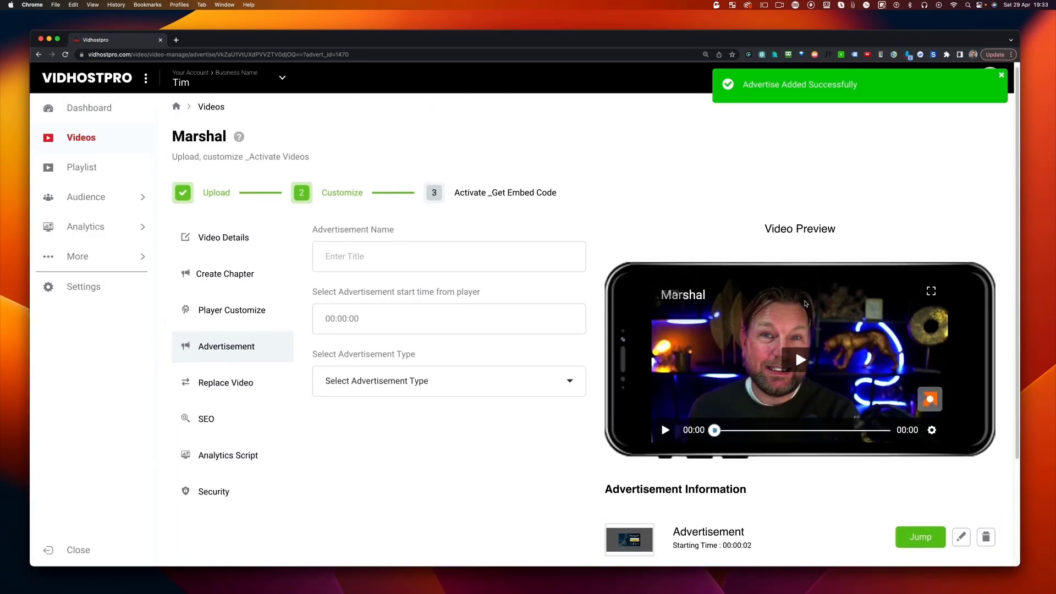
{"action": "scroll", "coordinate": [805, 302], "scroll_direction": "down", "scroll_amount": 2}
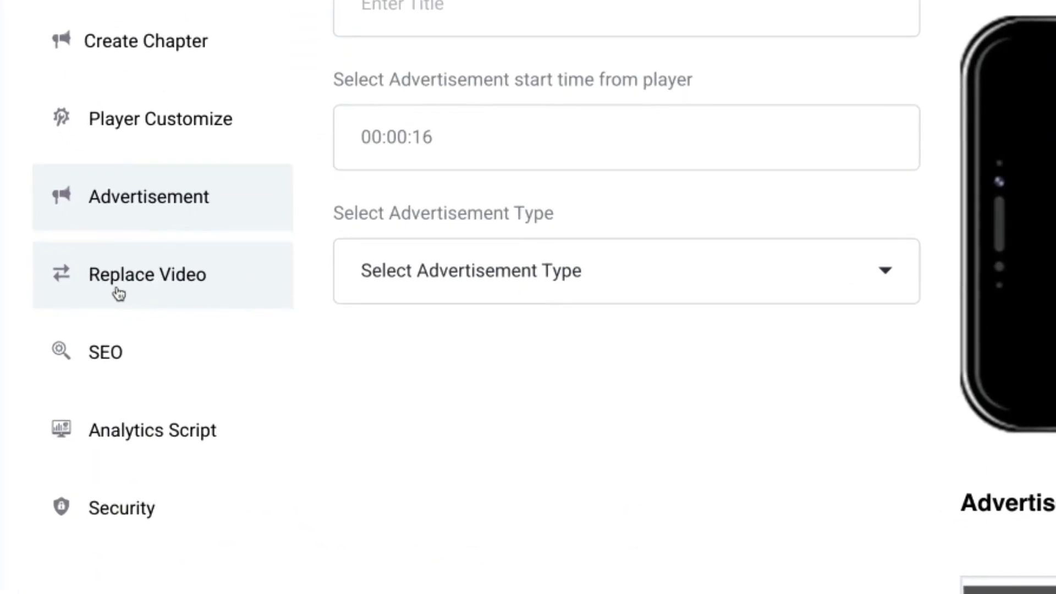
Step: Examine the Marshal video's Replace Video, SEO and Analytics Script settings
{"action": "left_click", "coordinate": [118, 294]}
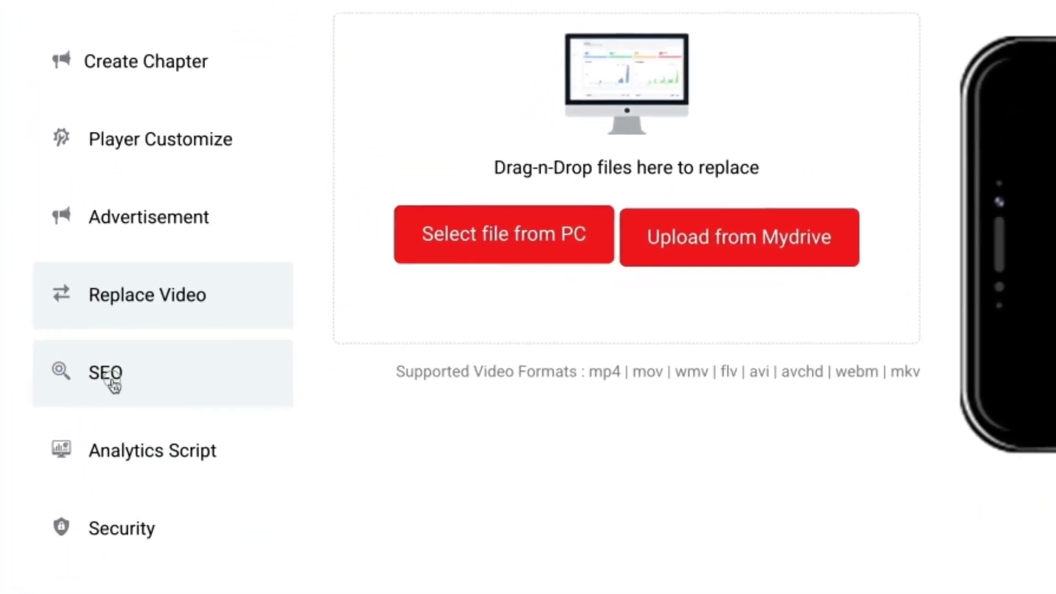
{"action": "left_click", "coordinate": [116, 387]}
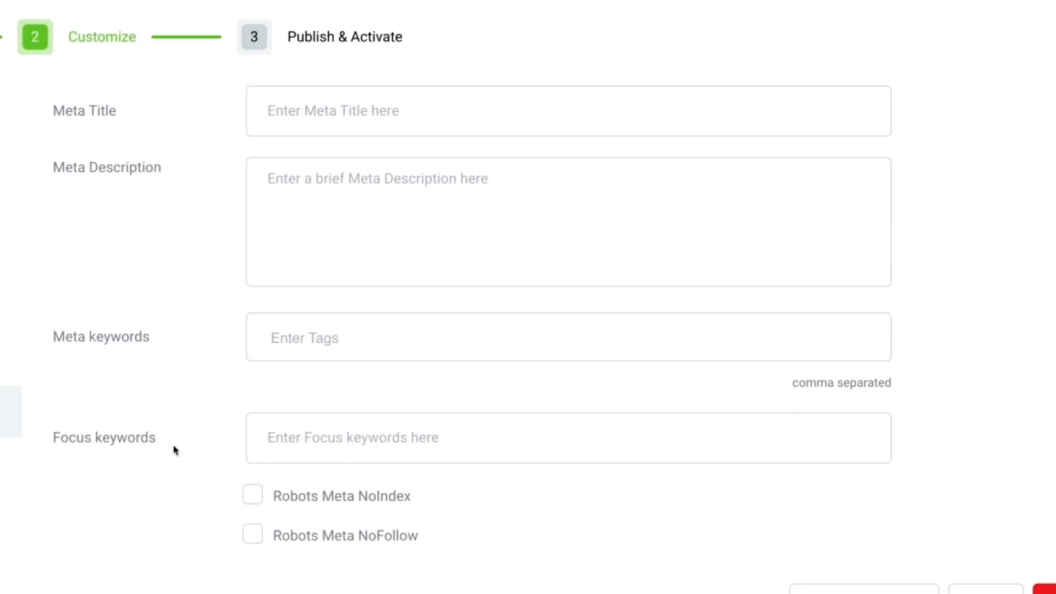
{"action": "scroll", "coordinate": [181, 450], "scroll_direction": "down", "scroll_amount": 2}
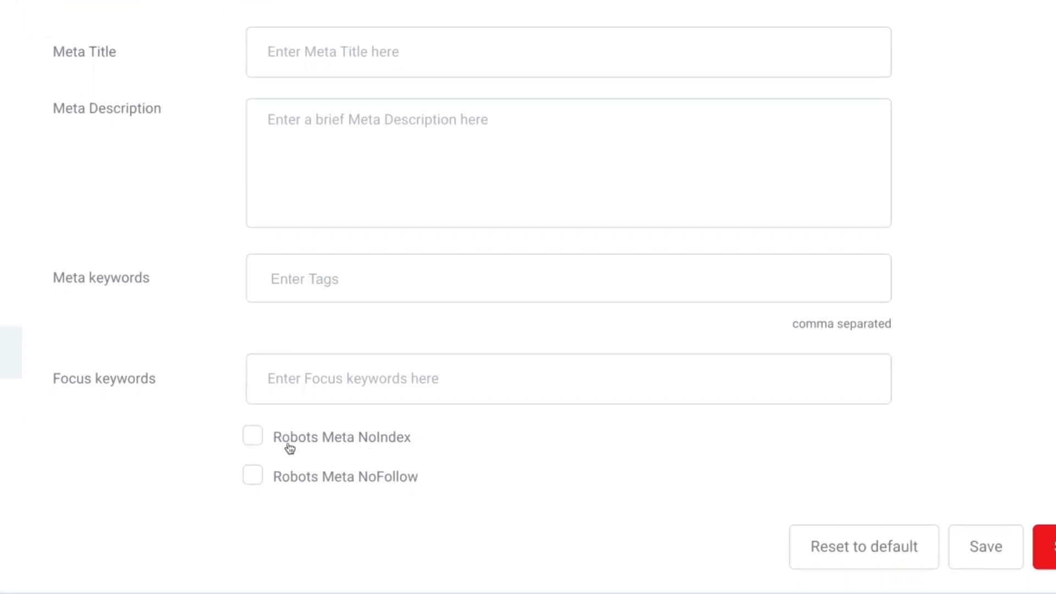
{"action": "left_click", "coordinate": [11, 412]}
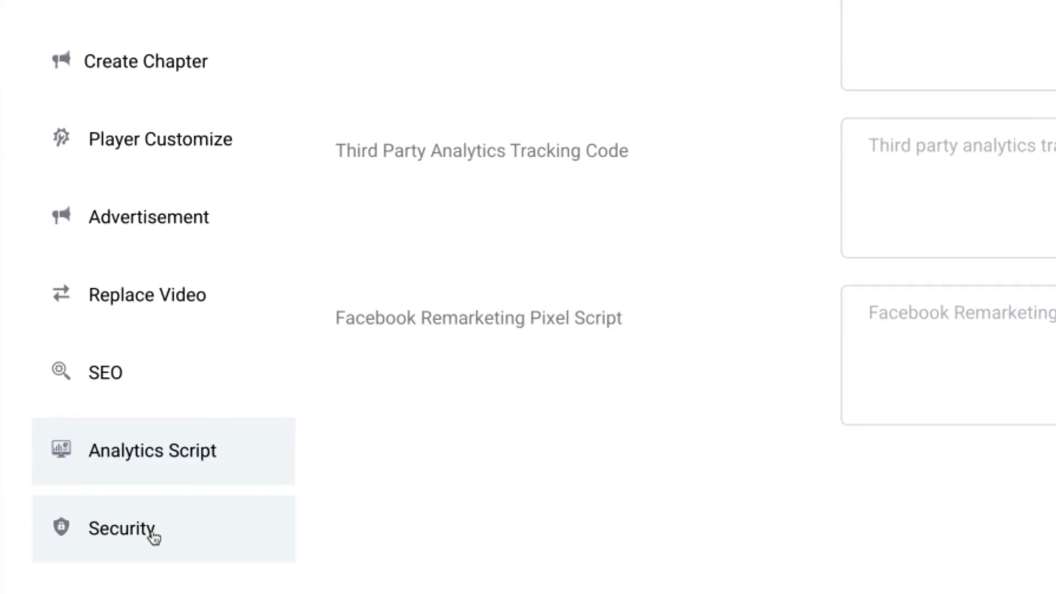
Step: Try the Private and Password Protected security options for the Marshal video, entering a video password
{"action": "left_click", "coordinate": [133, 537]}
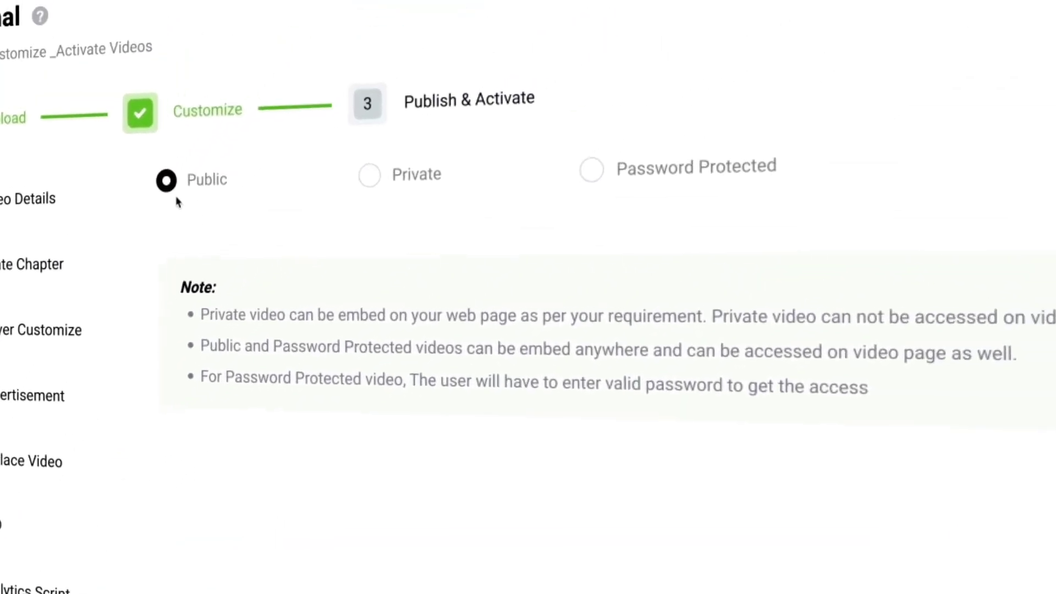
{"action": "left_click", "coordinate": [370, 177]}
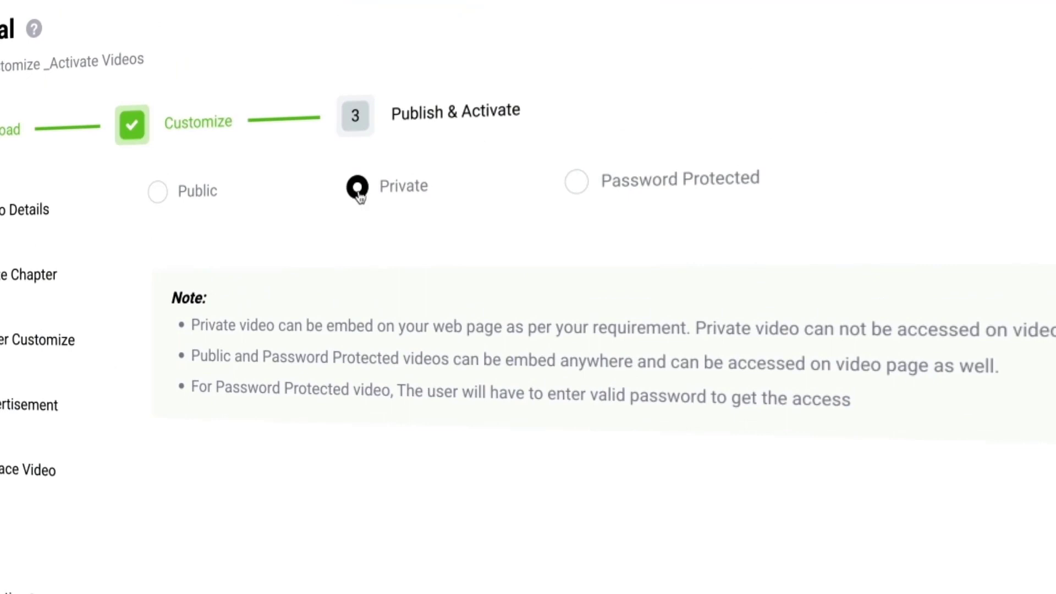
{"action": "left_click", "coordinate": [577, 184]}
{"action": "left_click", "coordinate": [626, 261]}
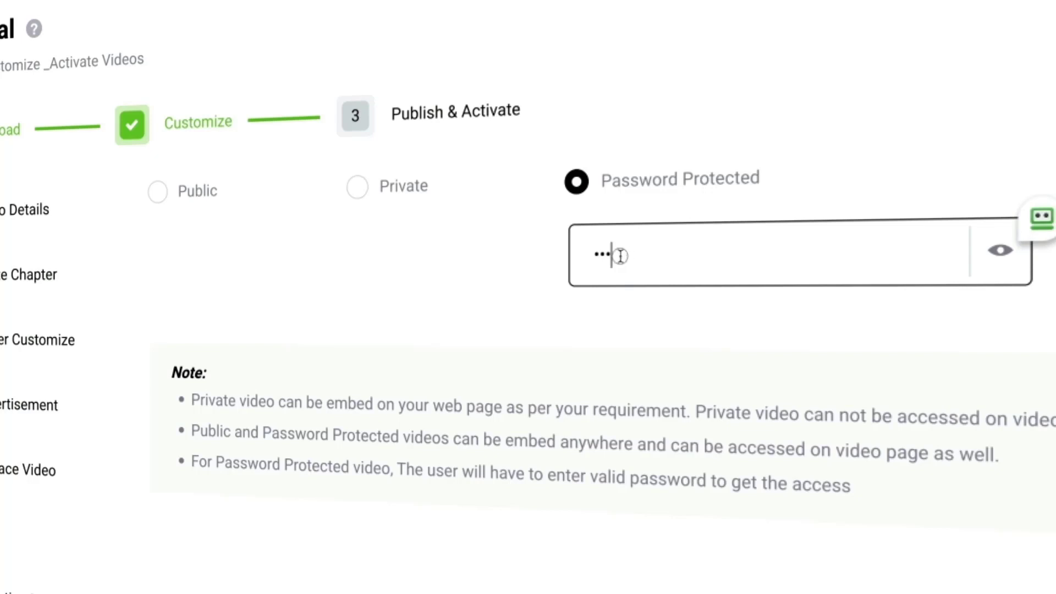
Step: Set the video's security to Public and save it, and highlight the complete IFrame embed code
{"action": "left_click", "coordinate": [157, 194]}
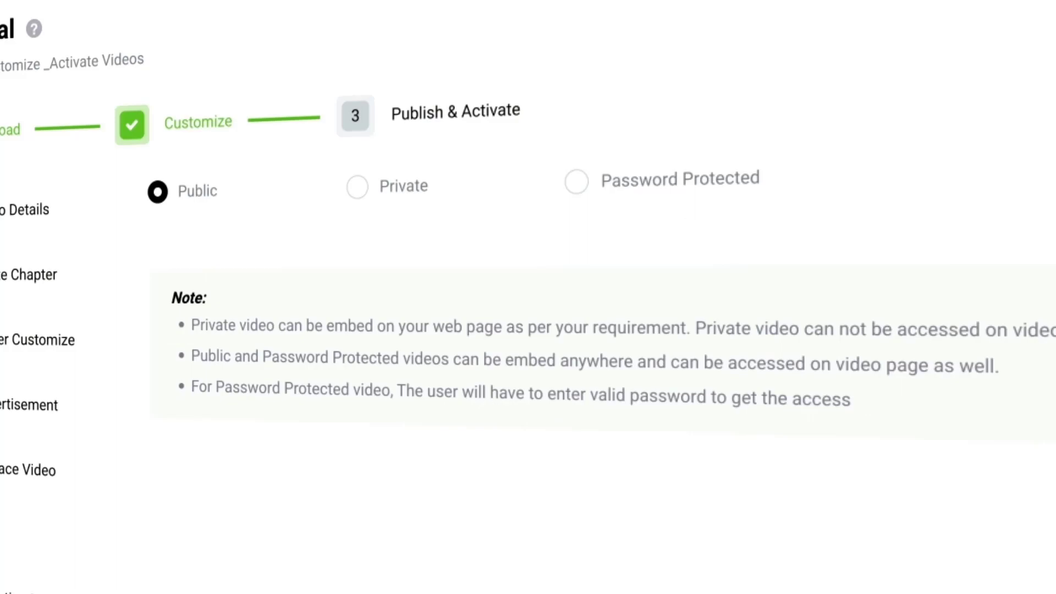
{"action": "left_click", "coordinate": [734, 511]}
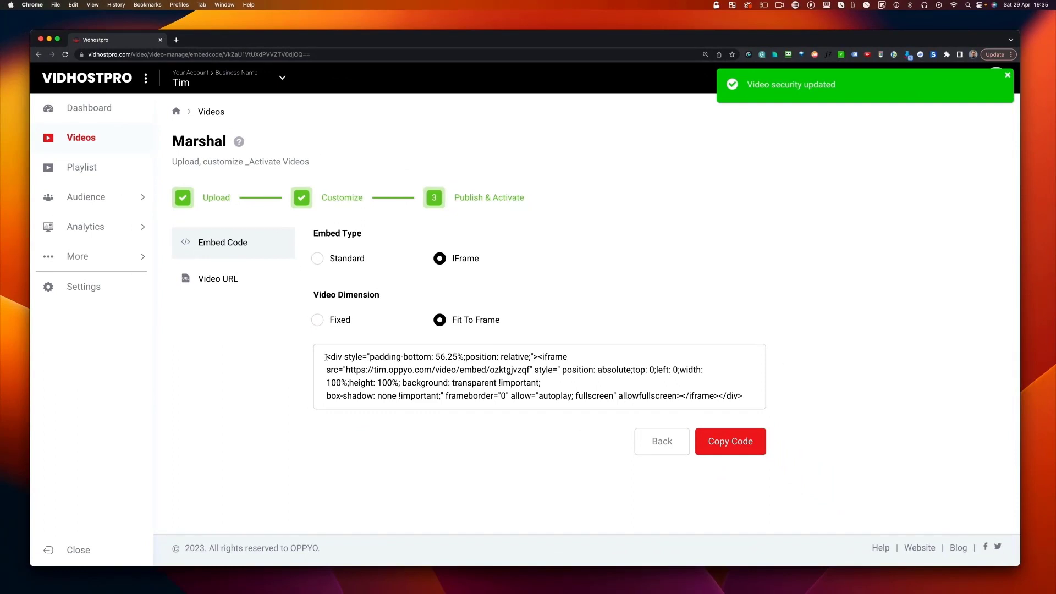
{"action": "left_click_drag", "start_coordinate": [326, 358], "coordinate": [706, 402]}
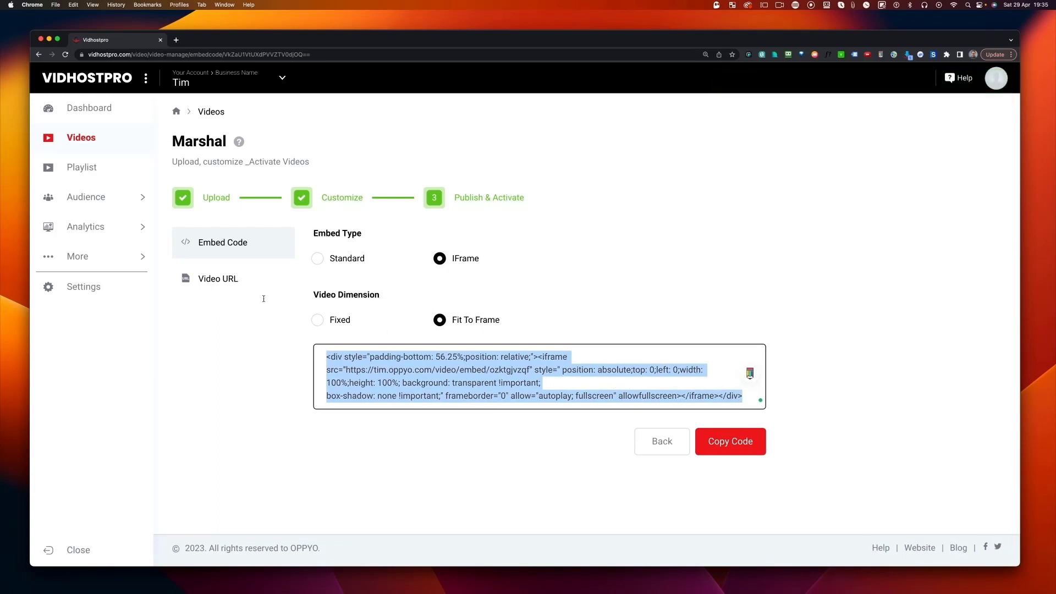
Step: Change the ending of the video's URL to "marshal" and save it
{"action": "left_click", "coordinate": [211, 283]}
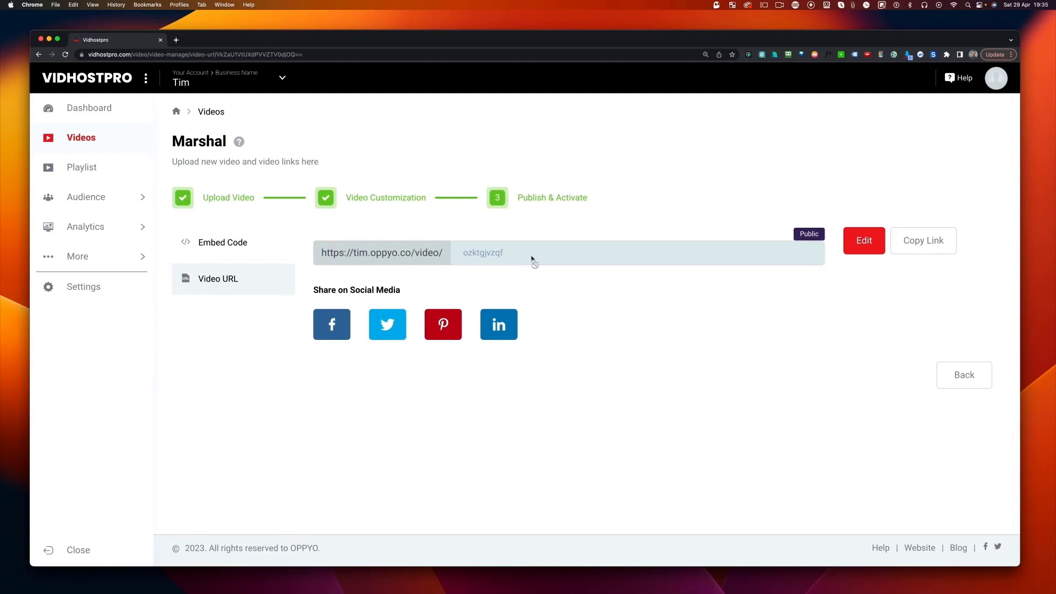
{"action": "left_click", "coordinate": [847, 245]}
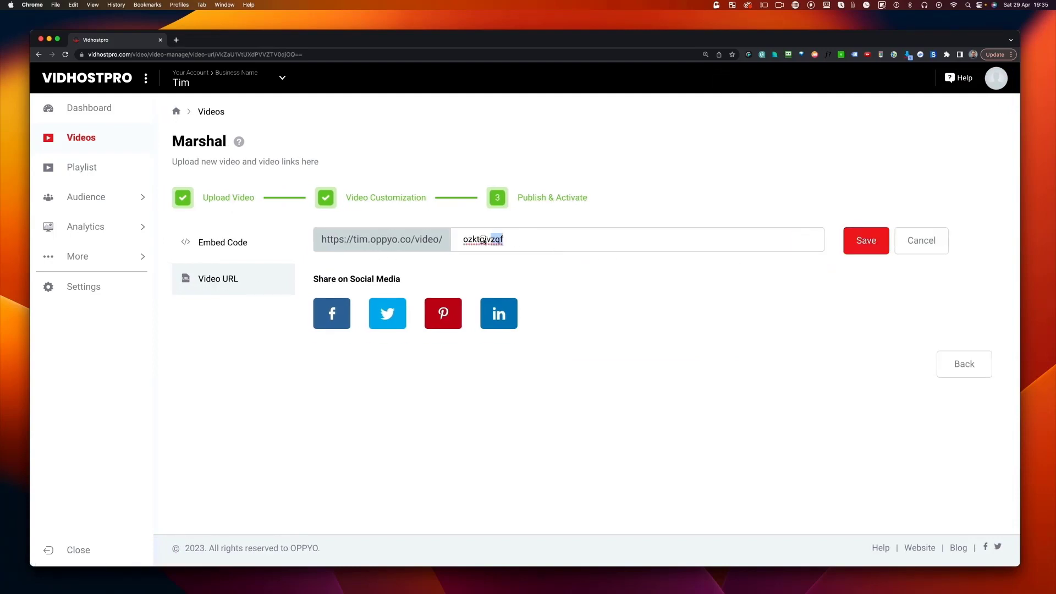
{"action": "left_click", "coordinate": [867, 247]}
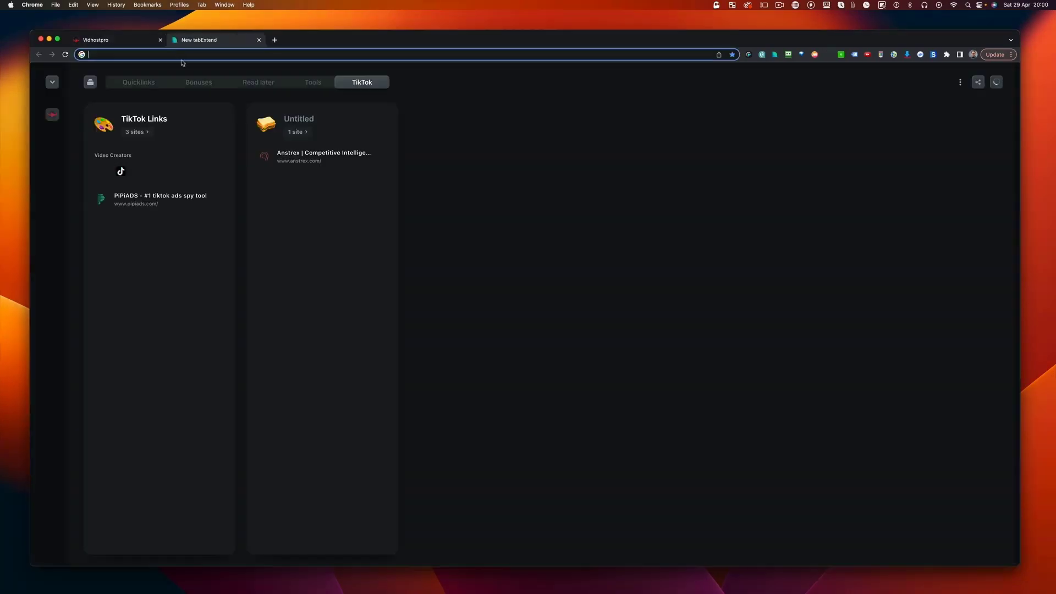
Step: Open the video's public page, with the address ending in /video/marshal, in a new browser tab
{"action": "left_click", "coordinate": [181, 54]}
{"action": "type", "text": "tim.oppyo.co/video/marshal"}
{"action": "key", "text": "Return"}
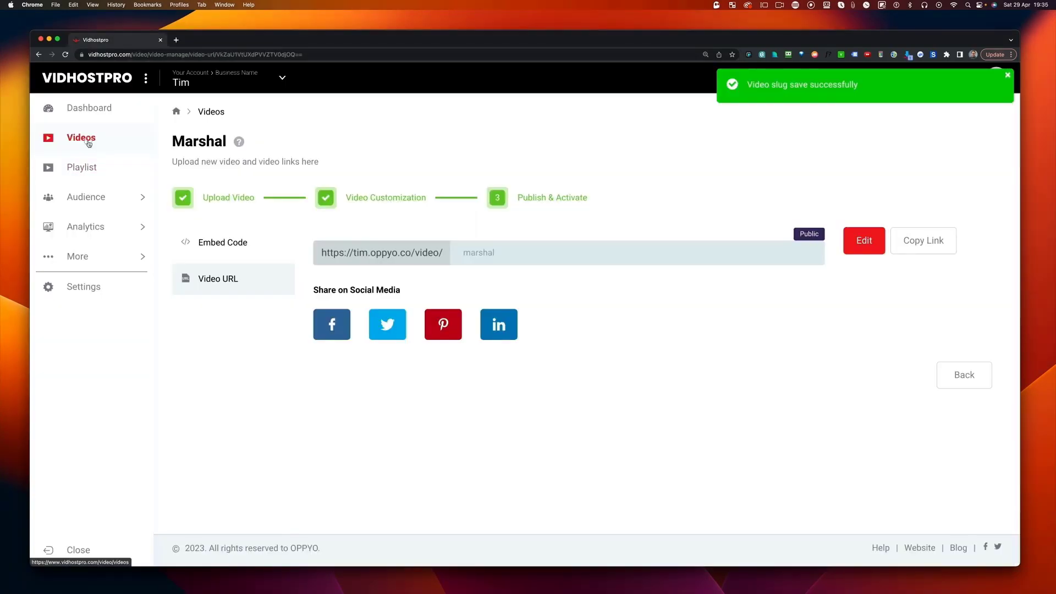
Step: Examine the Marshal entry in the list of all videos, including its preview with video details and its additional actions
{"action": "key", "text": "super+equal"}
{"action": "key", "text": "super+equal"}
{"action": "key", "text": "super+equal"}
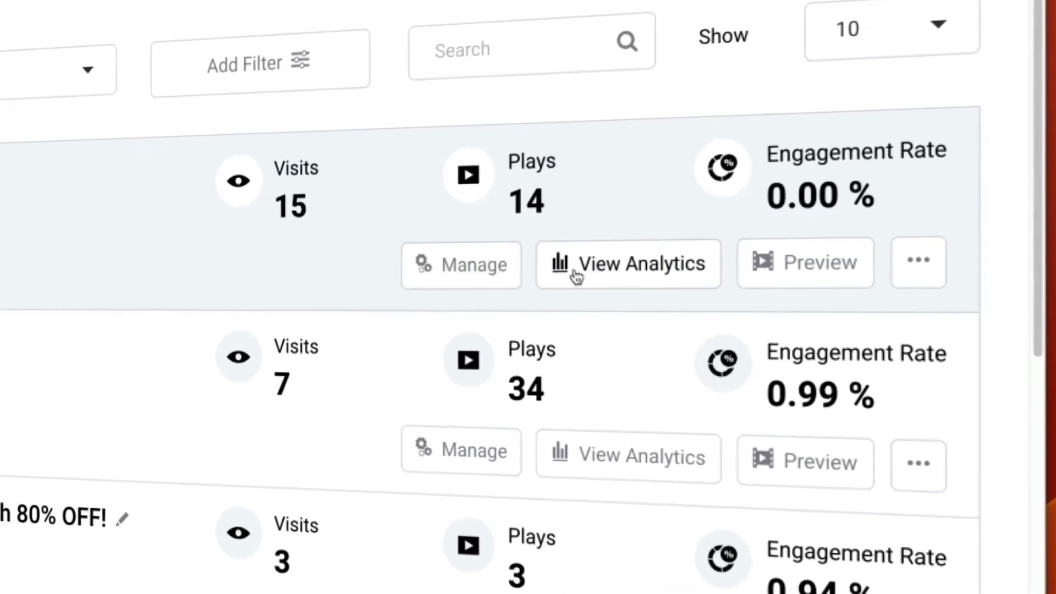
{"action": "left_click", "coordinate": [754, 275]}
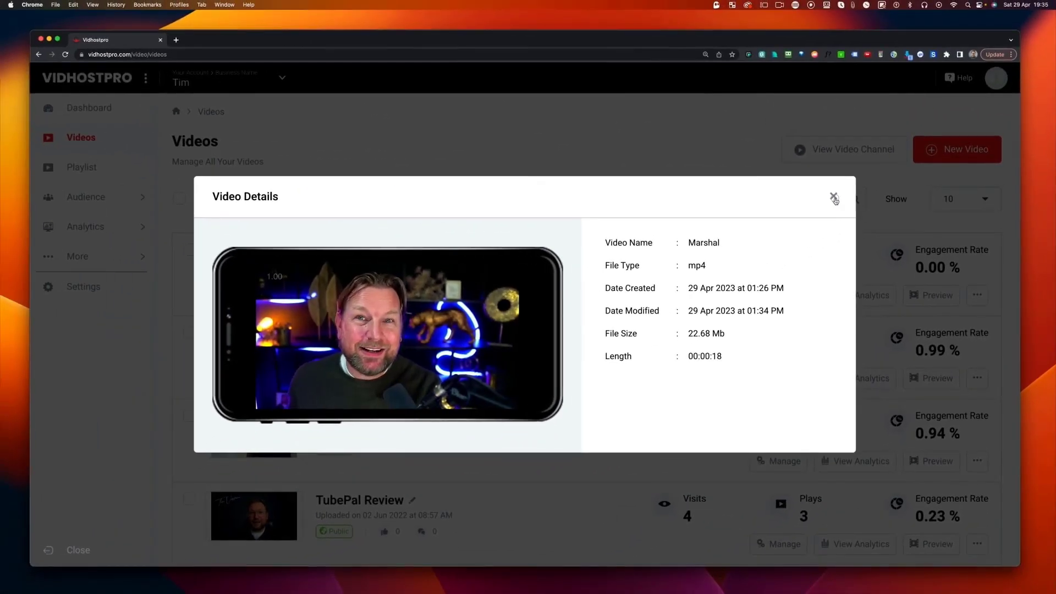
{"action": "left_click", "coordinate": [835, 199]}
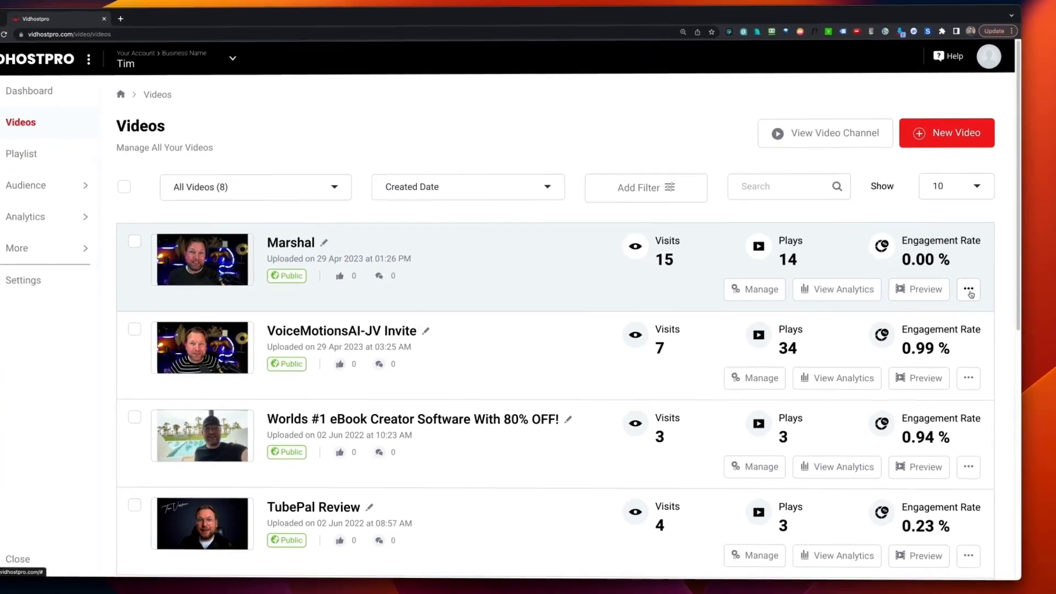
{"action": "left_click", "coordinate": [971, 295]}
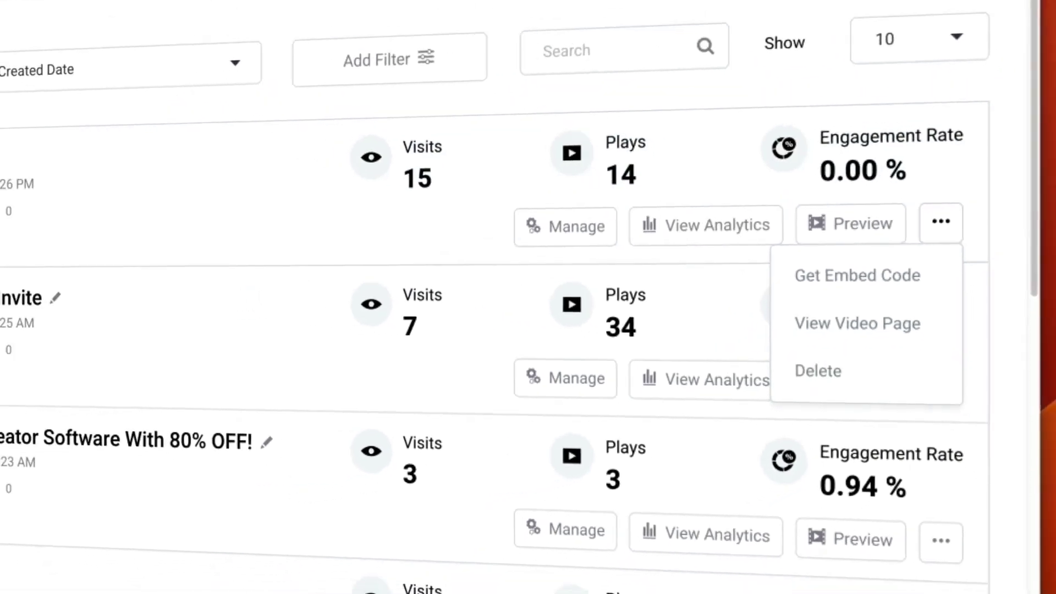
{"action": "left_click", "coordinate": [467, 101]}
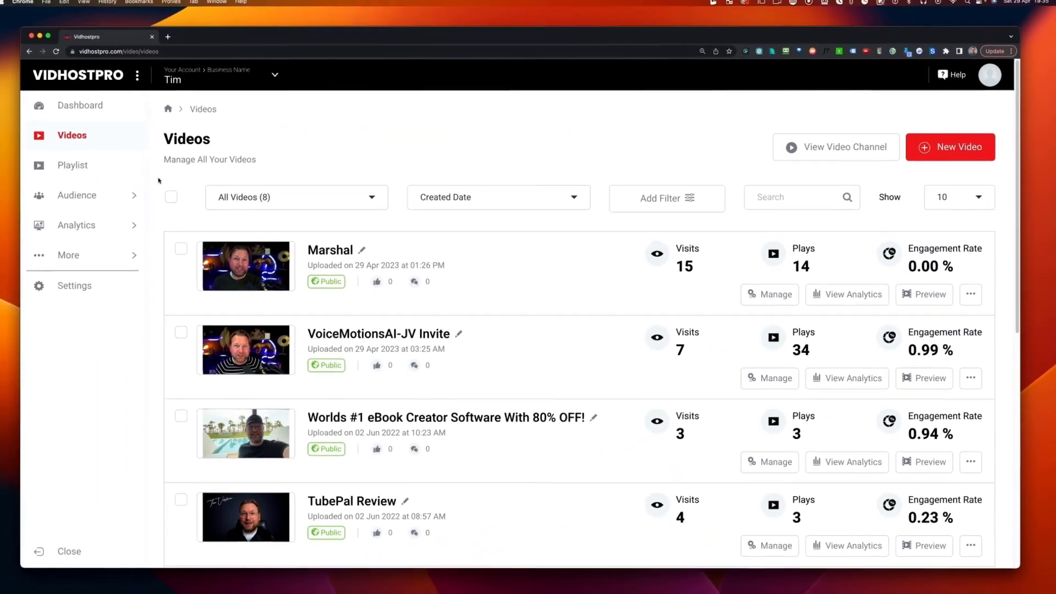
Step: Begin a new playlist and name it "Review videos"
{"action": "left_click", "coordinate": [71, 168]}
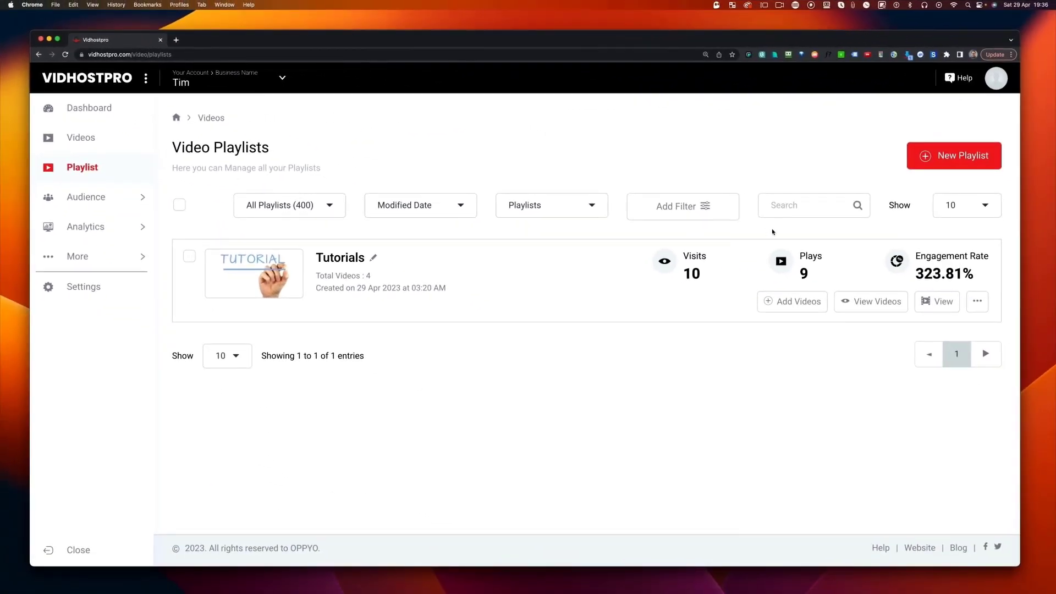
{"action": "left_click", "coordinate": [956, 156]}
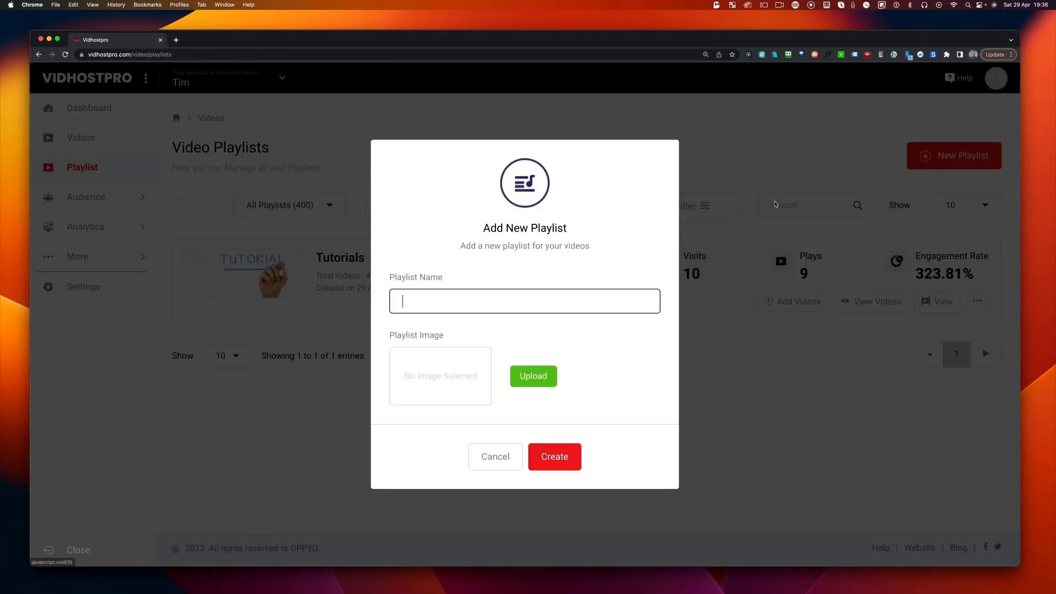
{"action": "type", "text": "Review"}
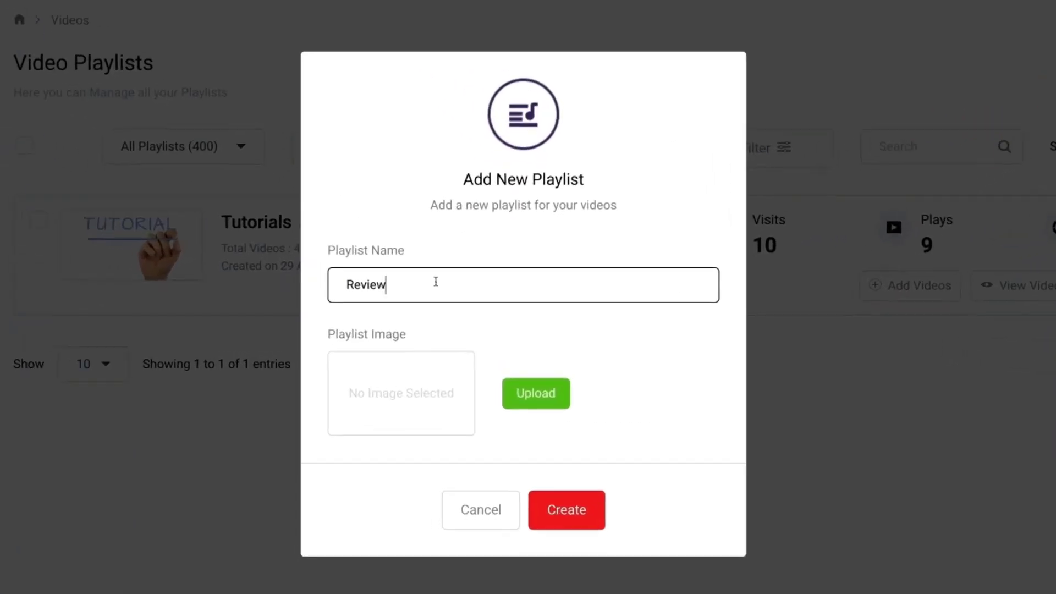
{"action": "type", "text": " videos"}
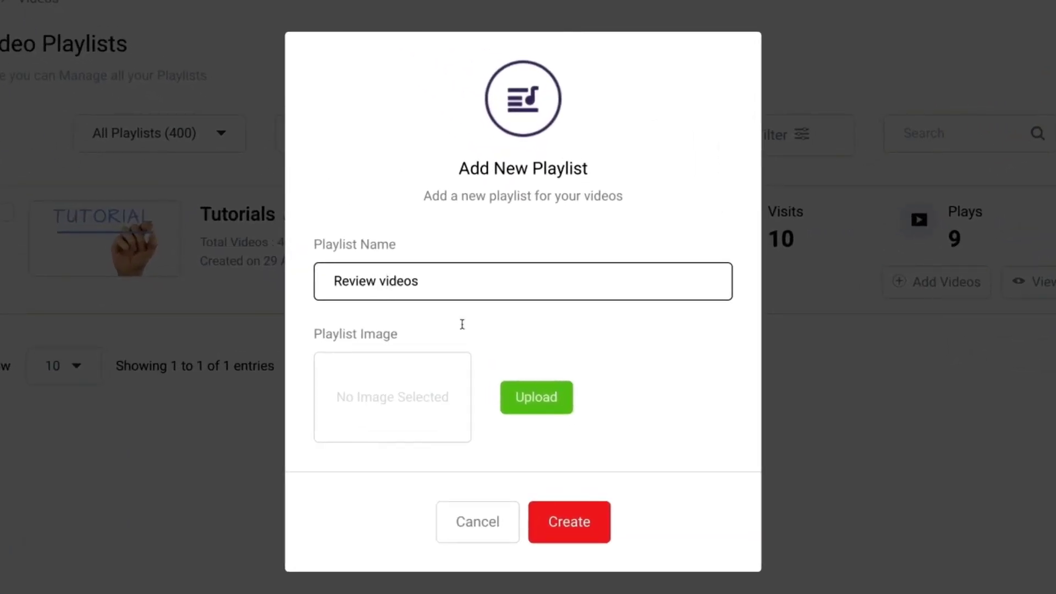
Step: Upload Reviews.jpg from Downloads, use it as the playlist image and create the playlist
{"action": "left_click", "coordinate": [518, 396]}
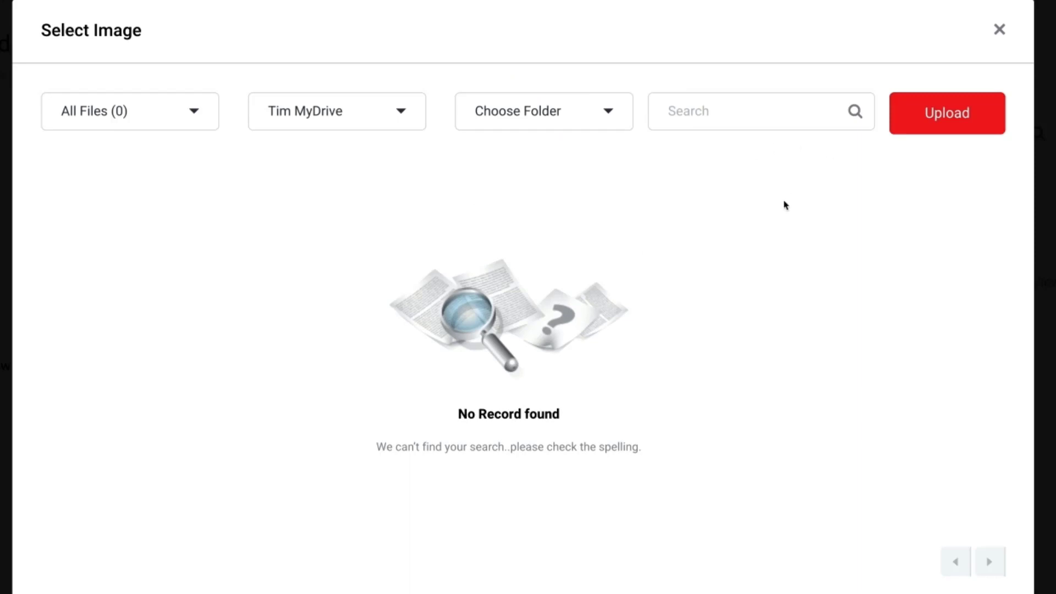
{"action": "left_click", "coordinate": [917, 112]}
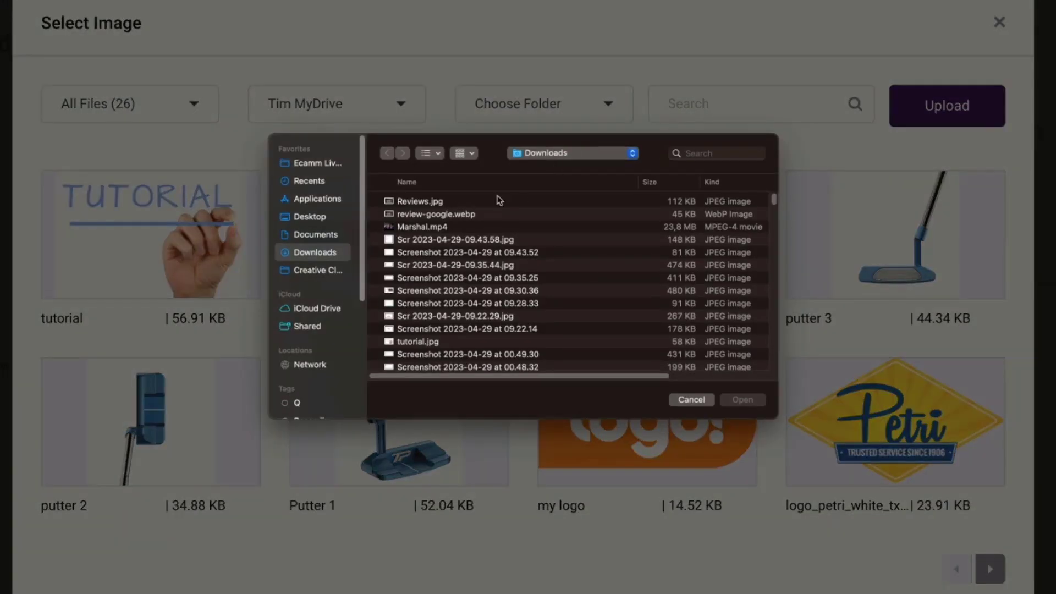
{"action": "left_click", "coordinate": [425, 204]}
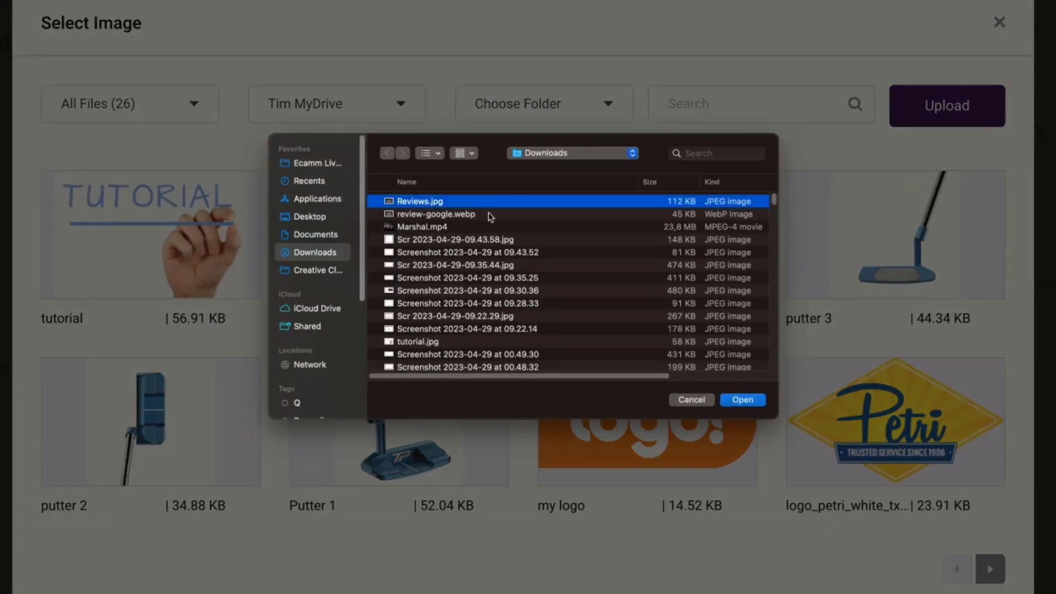
{"action": "left_click", "coordinate": [750, 404]}
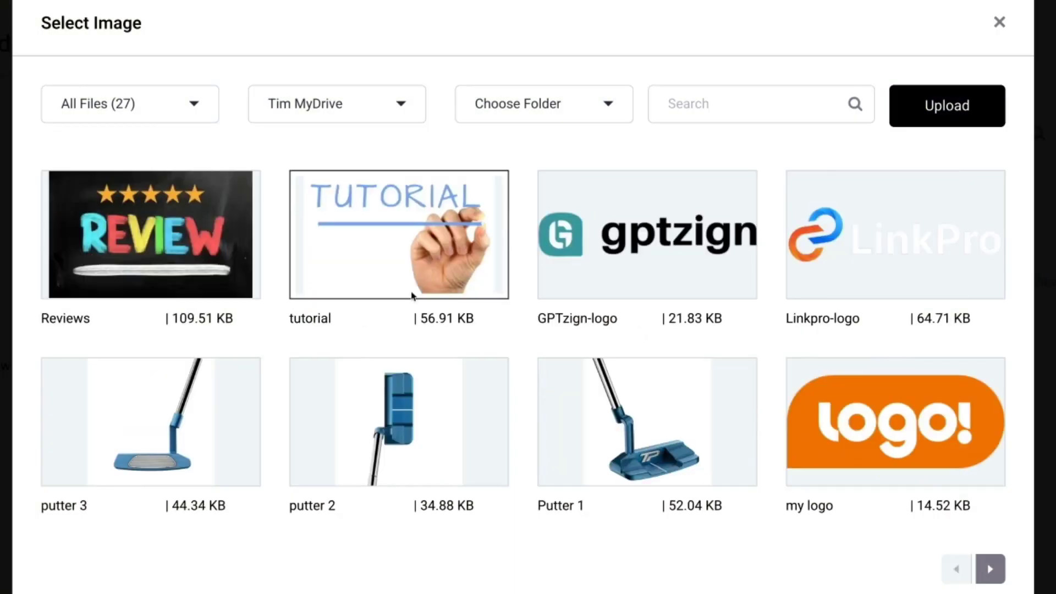
{"action": "left_click", "coordinate": [158, 258]}
{"action": "left_click", "coordinate": [569, 522]}
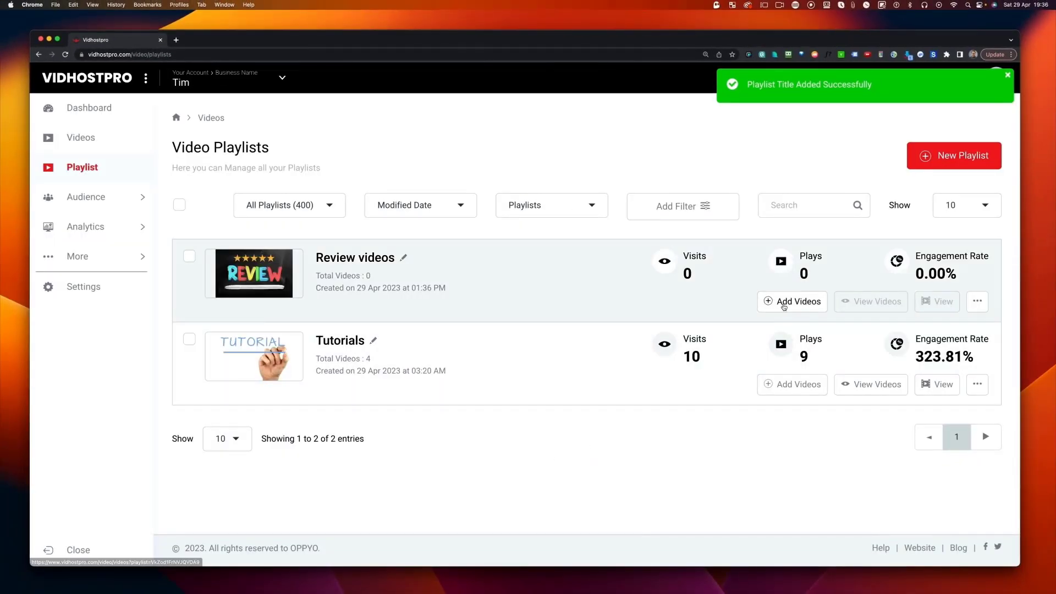
Step: Add the Marshal, VoiceMotionsAI-JV Invite, Worlds #1 eBook Creator Software and TubePal Review videos to the Review videos playlist
{"action": "left_click", "coordinate": [784, 306]}
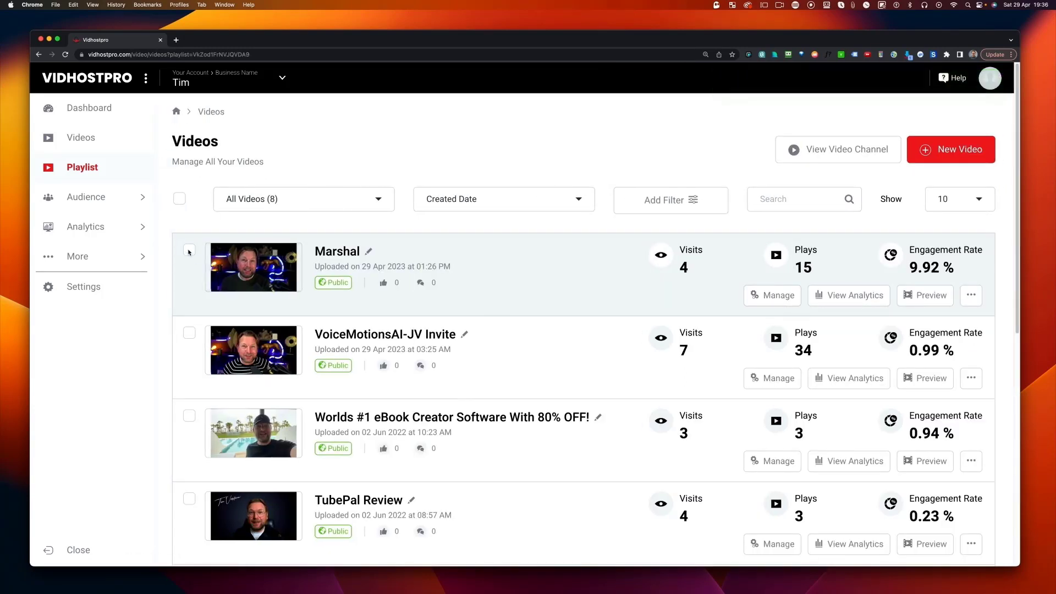
{"action": "left_click", "coordinate": [188, 251]}
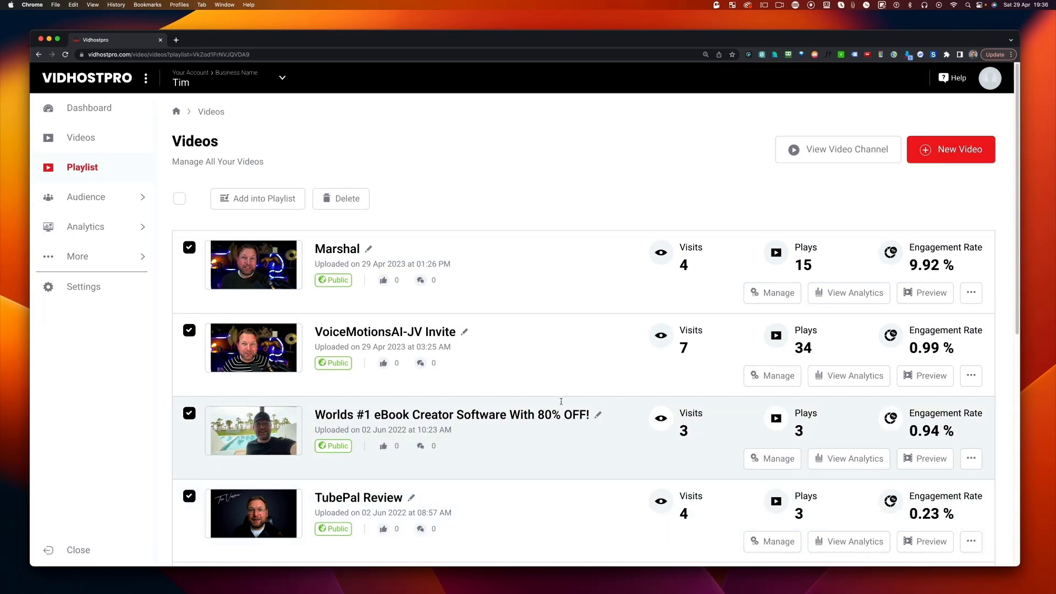
{"action": "scroll", "coordinate": [561, 402], "scroll_direction": "down", "scroll_amount": 1}
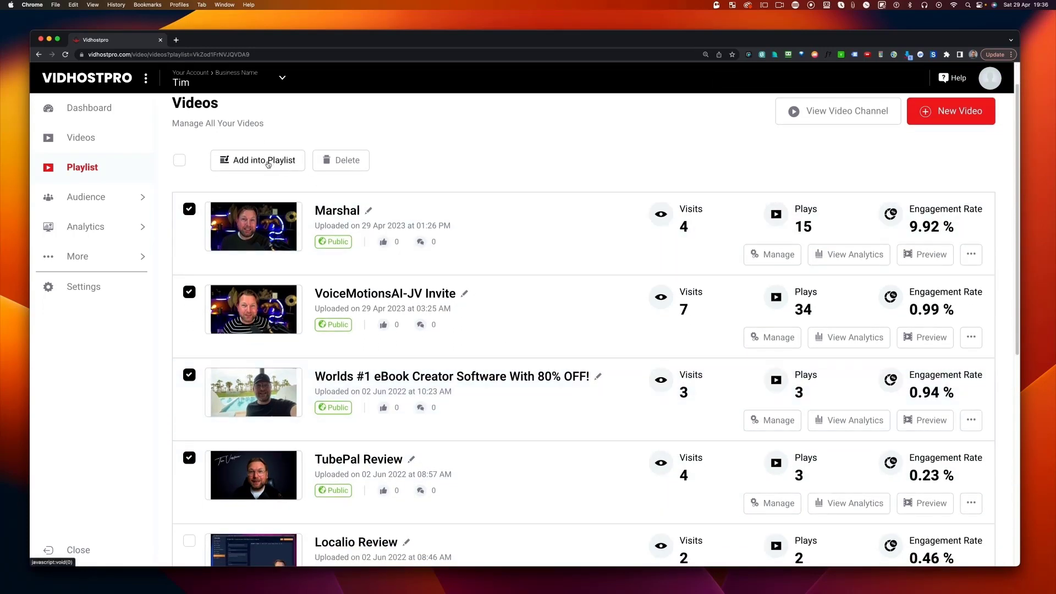
{"action": "left_click", "coordinate": [268, 163]}
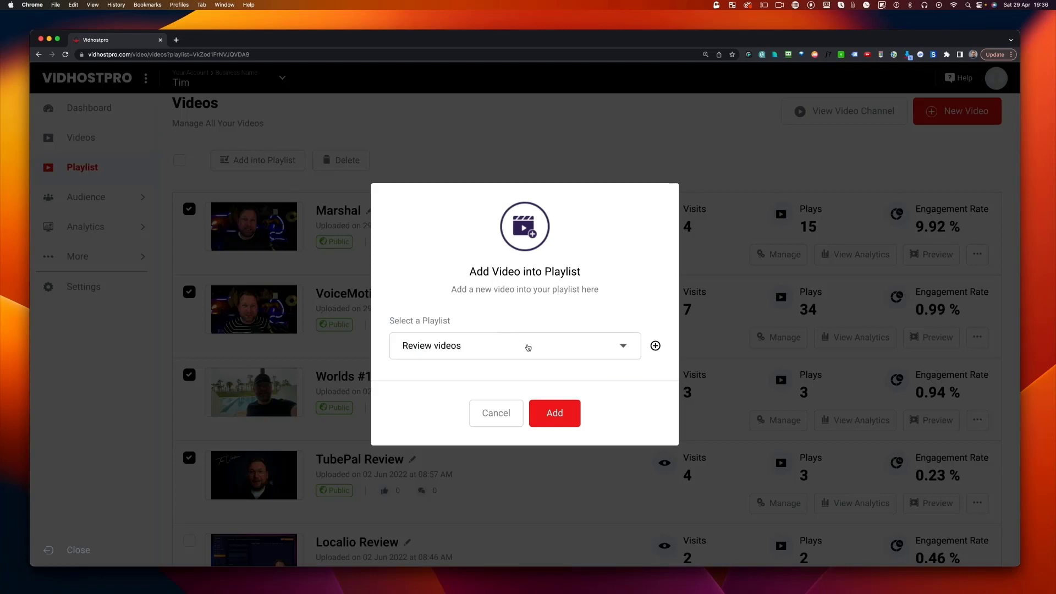
{"action": "left_click", "coordinate": [528, 348]}
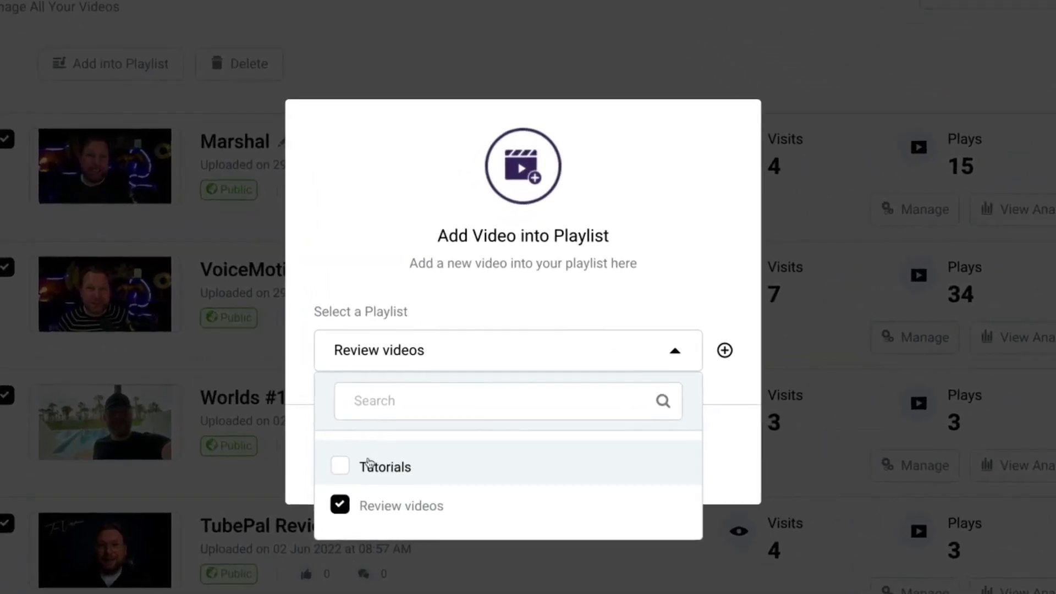
{"action": "left_click", "coordinate": [688, 287]}
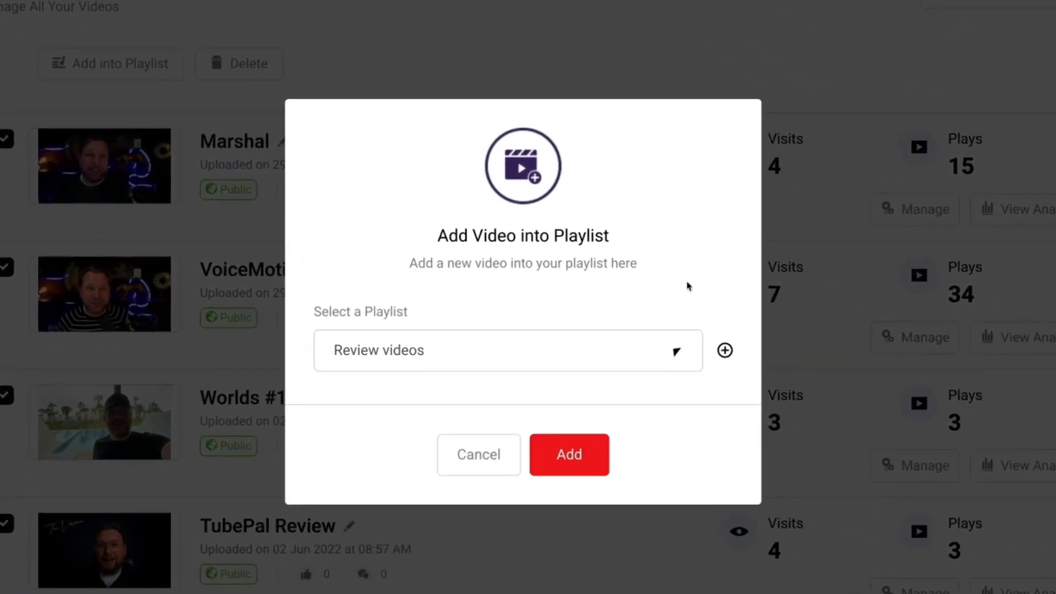
{"action": "left_click", "coordinate": [569, 454]}
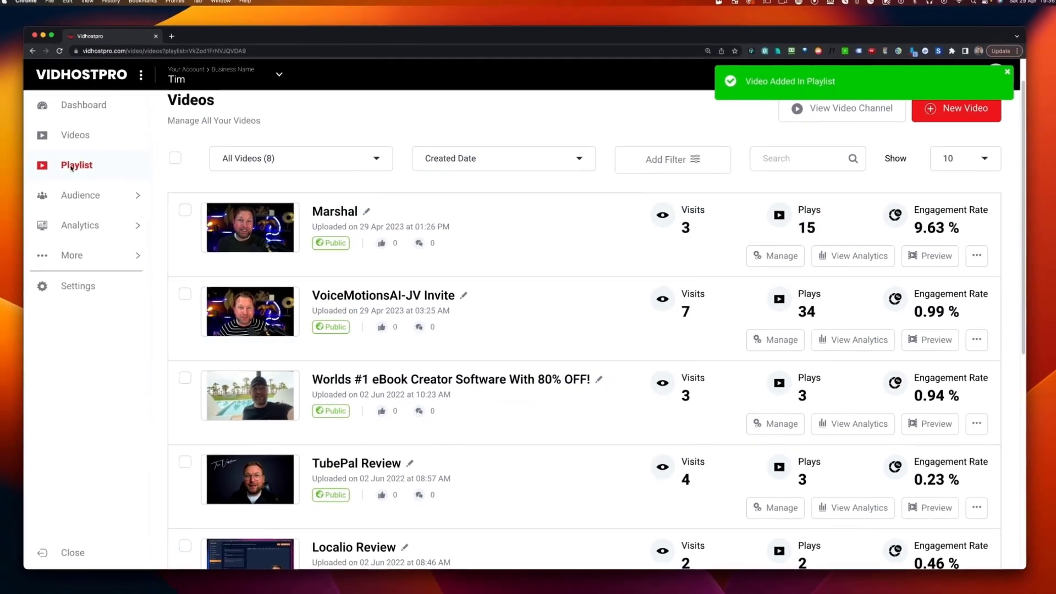
Step: Check the videos contained in the Review videos playlist and return to the playlist overview
{"action": "left_click", "coordinate": [19, 142]}
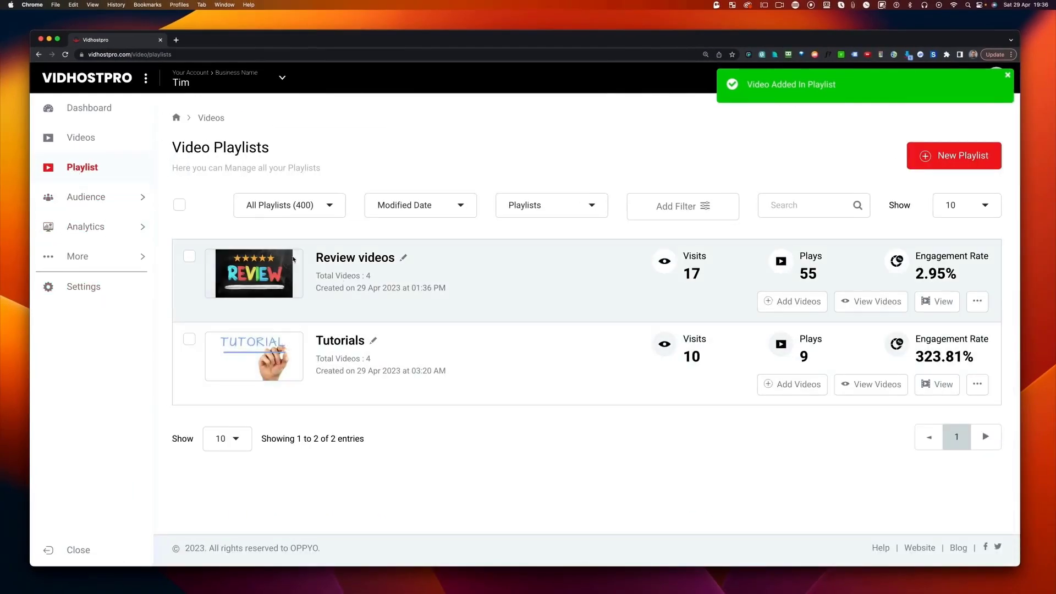
{"action": "left_click", "coordinate": [852, 304]}
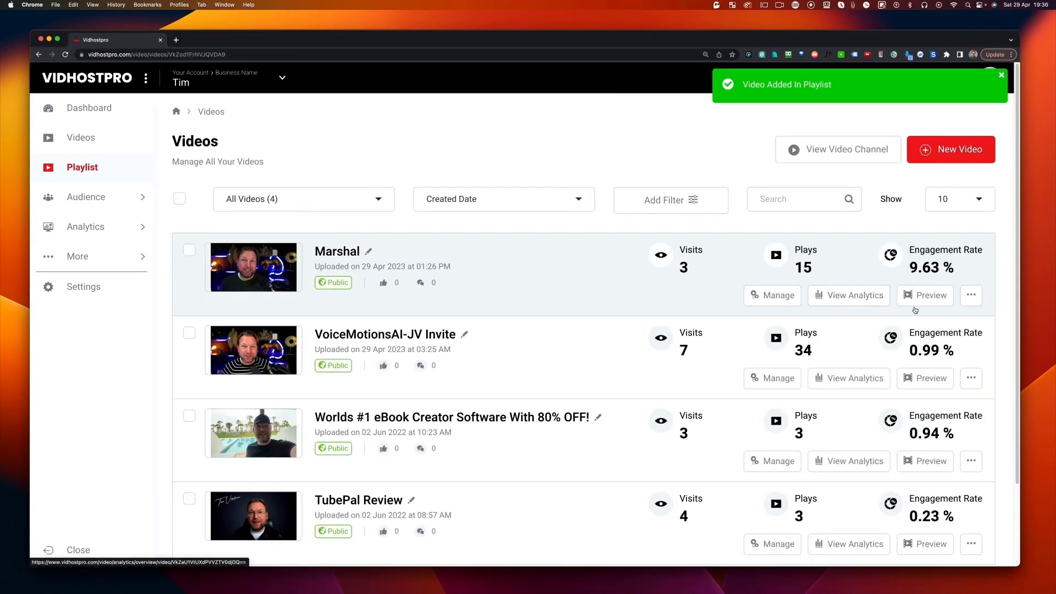
{"action": "left_click", "coordinate": [82, 170]}
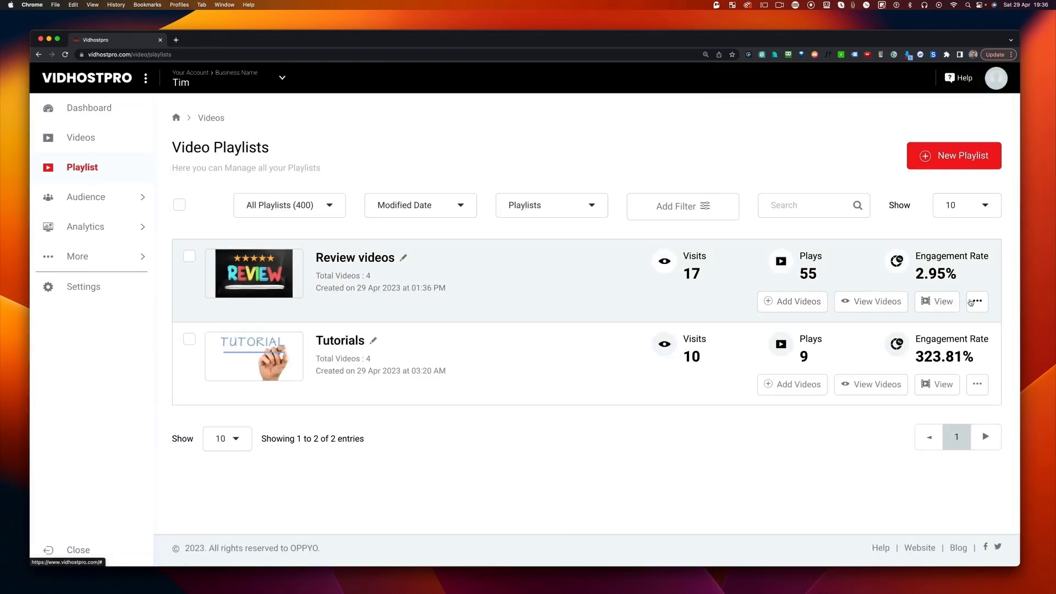
Step: Open the public page of the Review videos playlist and look through its list of videos
{"action": "left_click", "coordinate": [978, 301]}
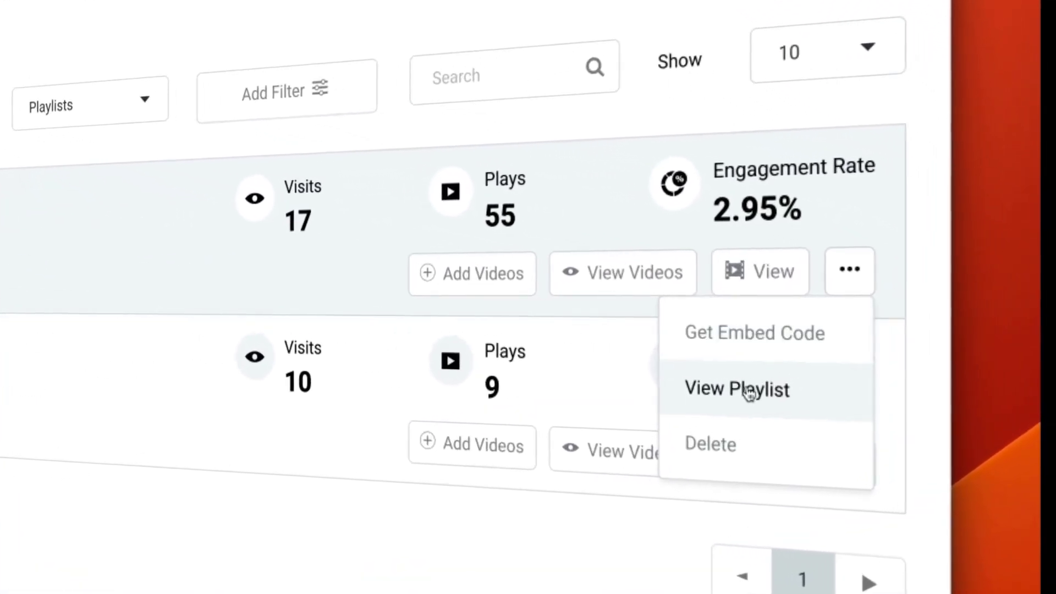
{"action": "left_click", "coordinate": [869, 366]}
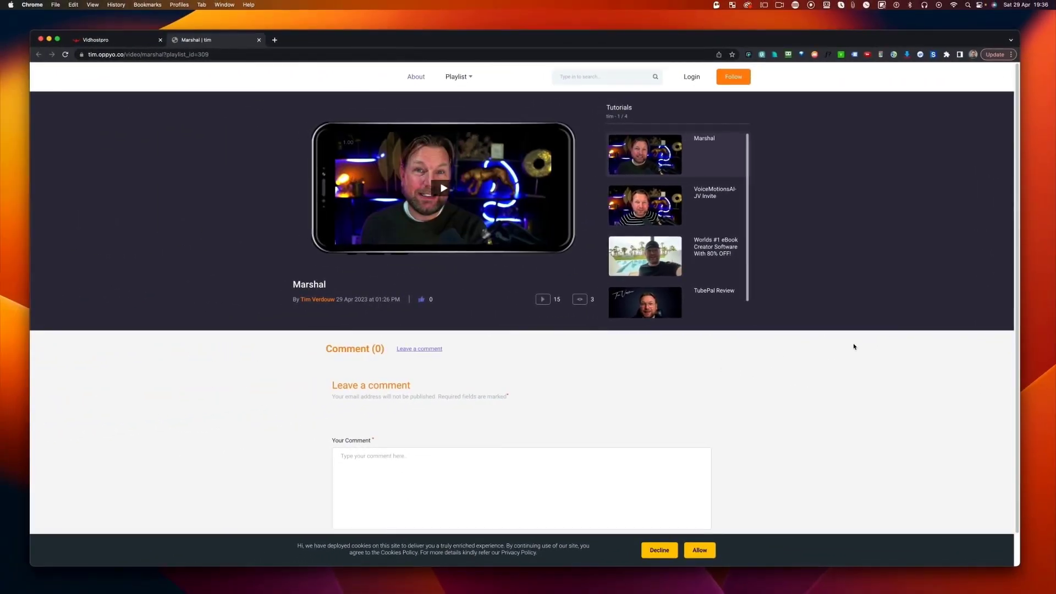
{"action": "scroll", "coordinate": [696, 200], "scroll_direction": "down", "scroll_amount": 2}
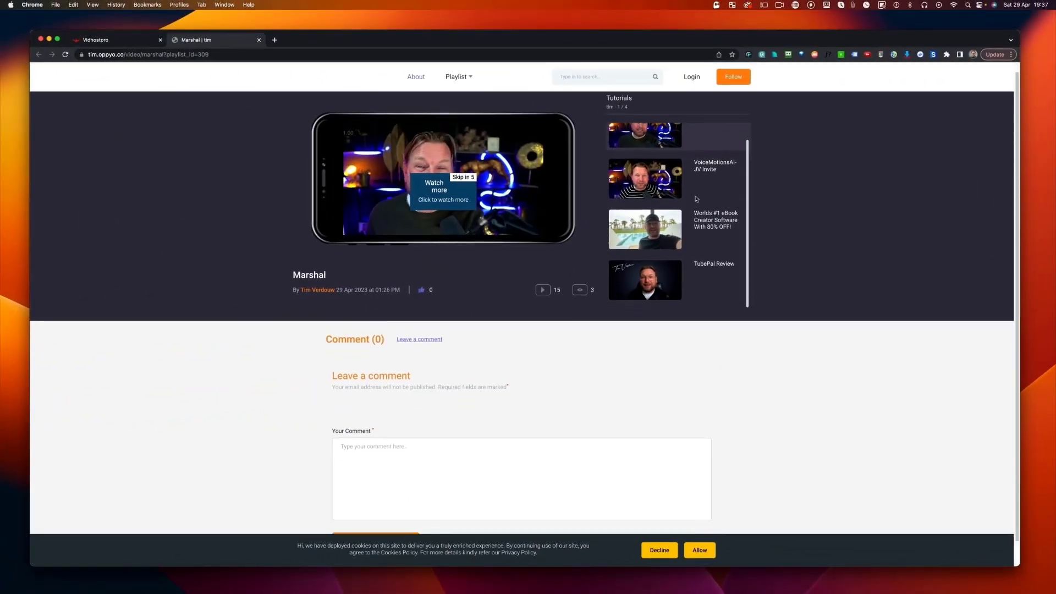
{"action": "scroll", "coordinate": [696, 199], "scroll_direction": "up", "scroll_amount": 3}
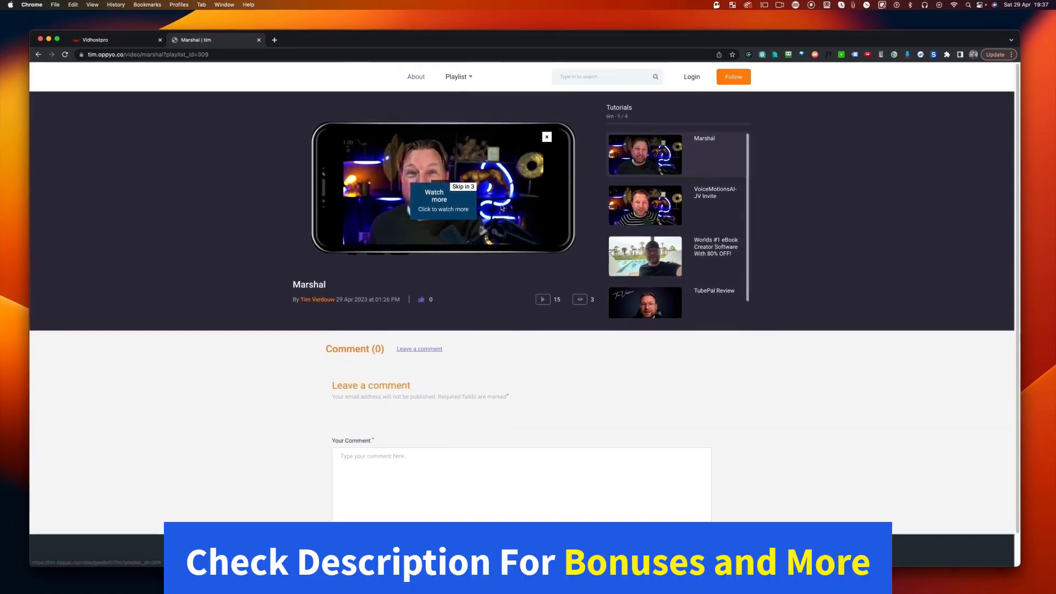
Step: Try out the Marshal video's overlays on the playlist page, closing the coupon form and the Watch more prompt
{"action": "left_click", "coordinate": [469, 213]}
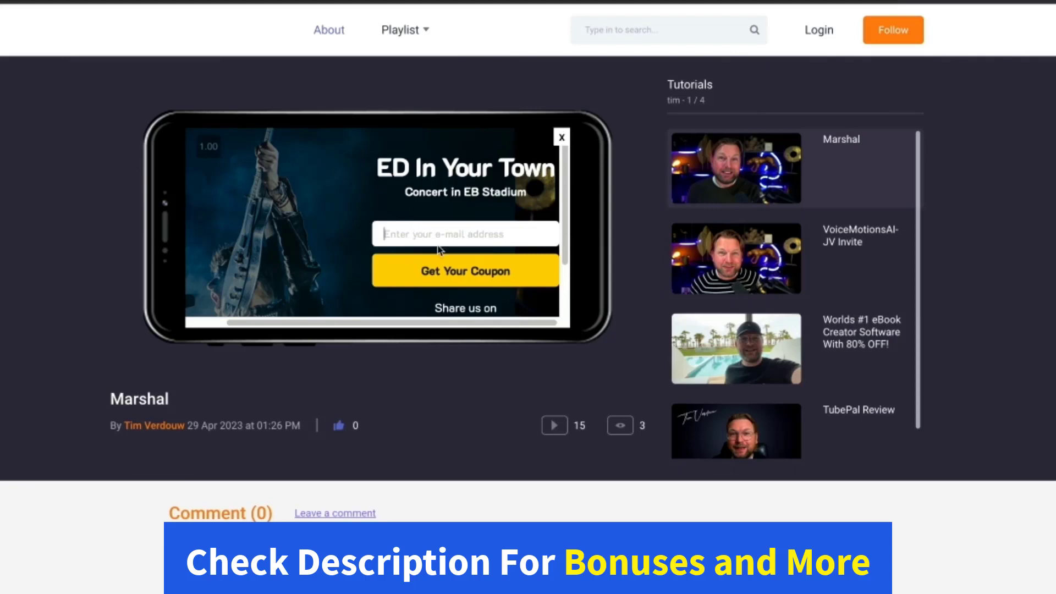
{"action": "left_click", "coordinate": [561, 137]}
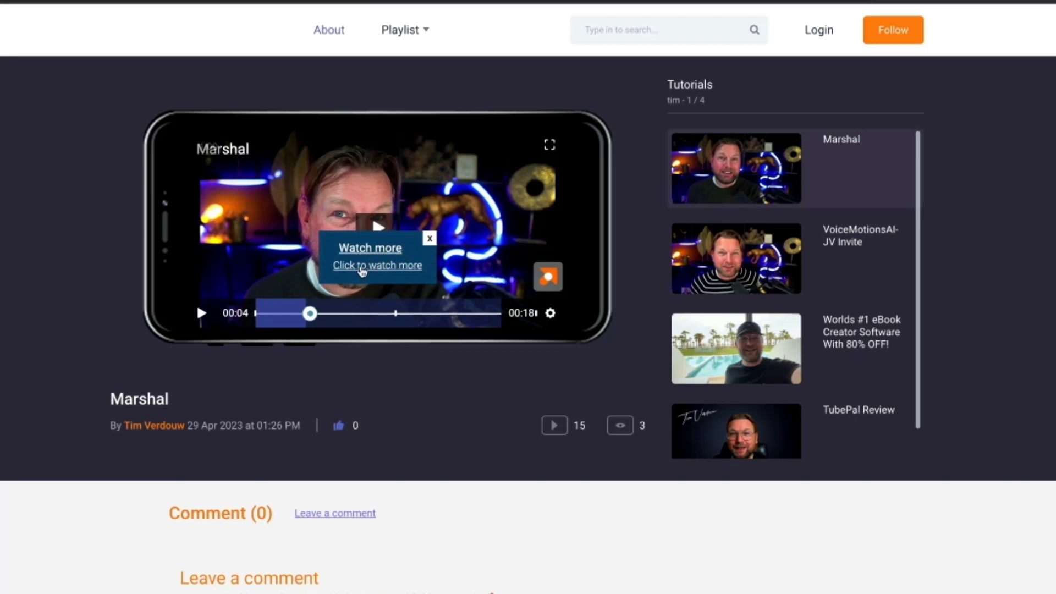
{"action": "left_click", "coordinate": [430, 239]}
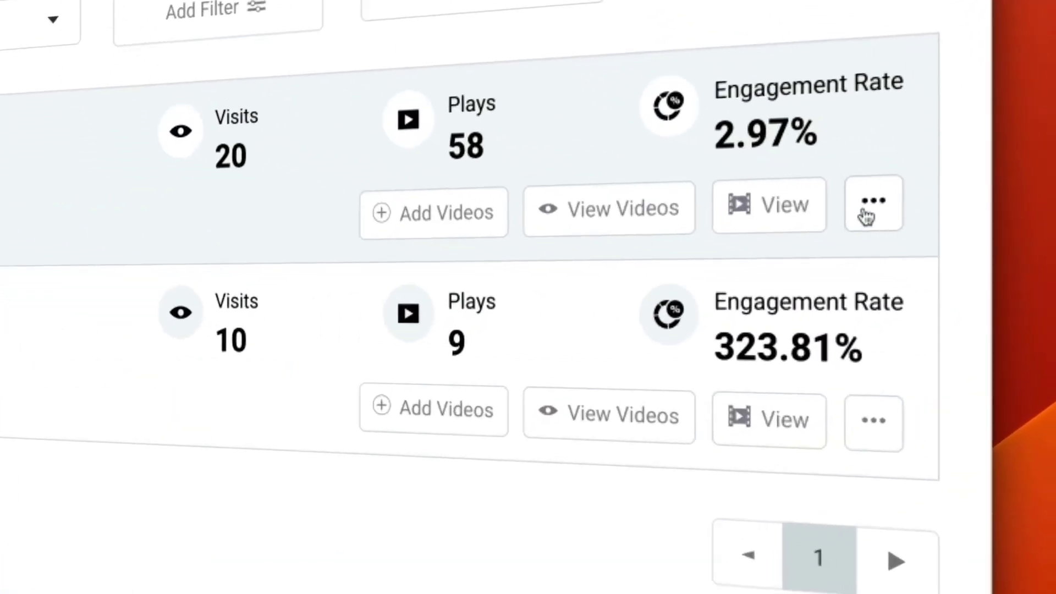
Step: Get the embed code of the Review videos playlist, trying dark mode before choosing light mode with horizontal orientation
{"action": "left_click", "coordinate": [978, 301]}
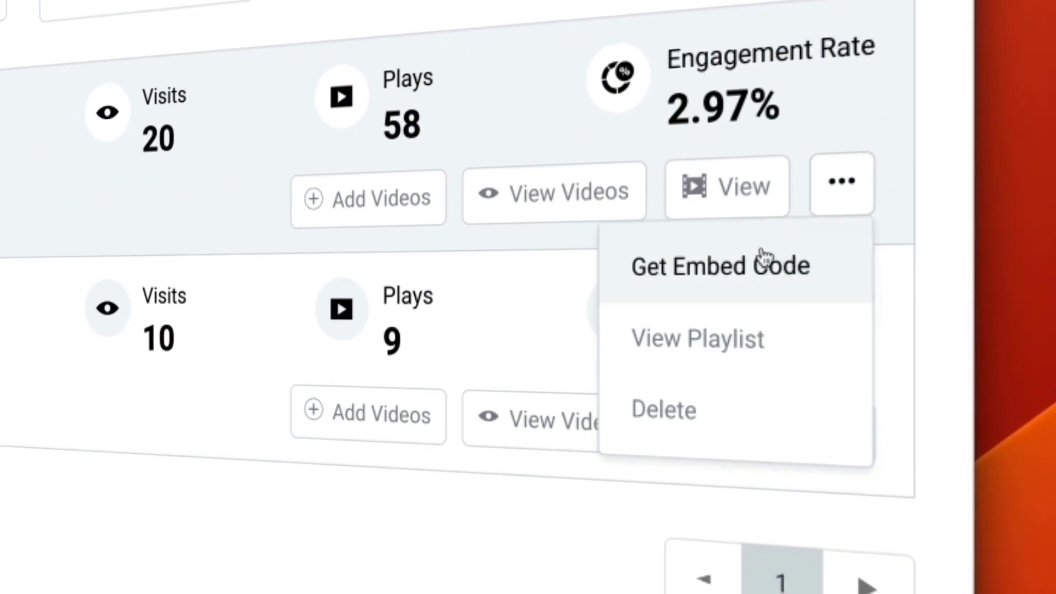
{"action": "left_click", "coordinate": [760, 269]}
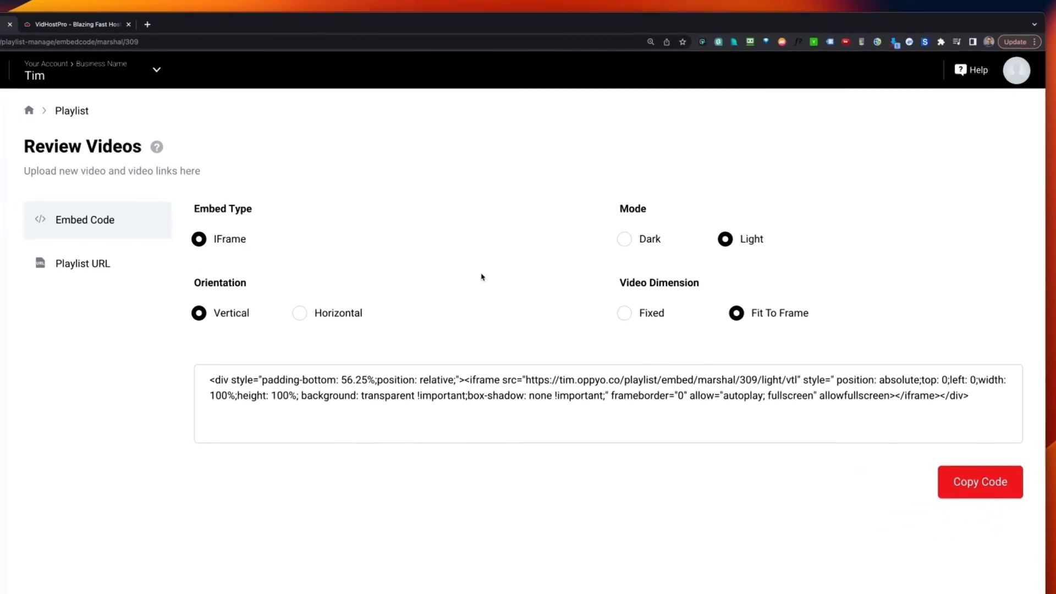
{"action": "left_click", "coordinate": [635, 242]}
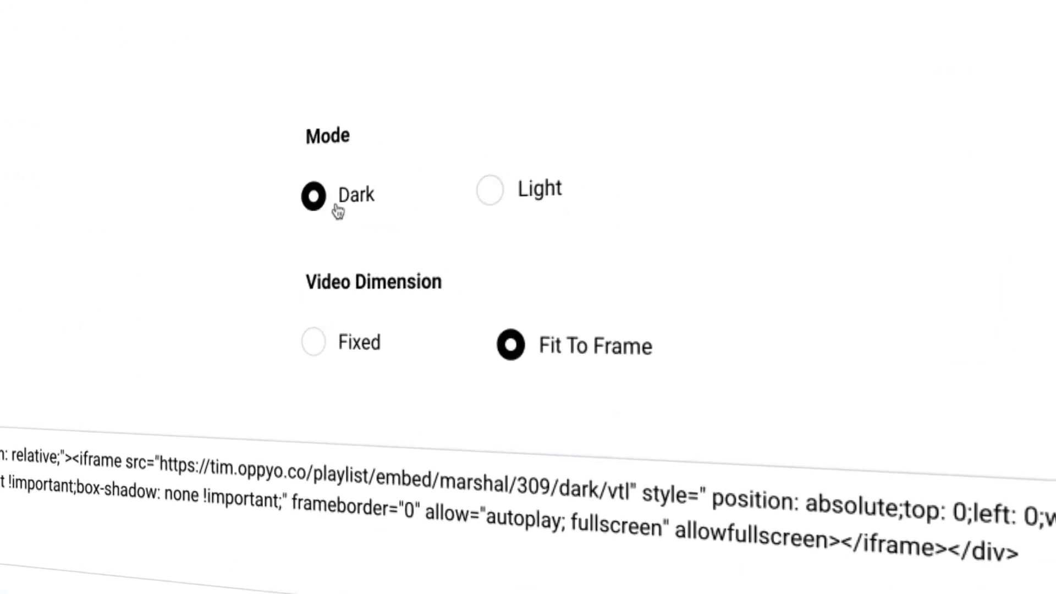
{"action": "left_click", "coordinate": [486, 199]}
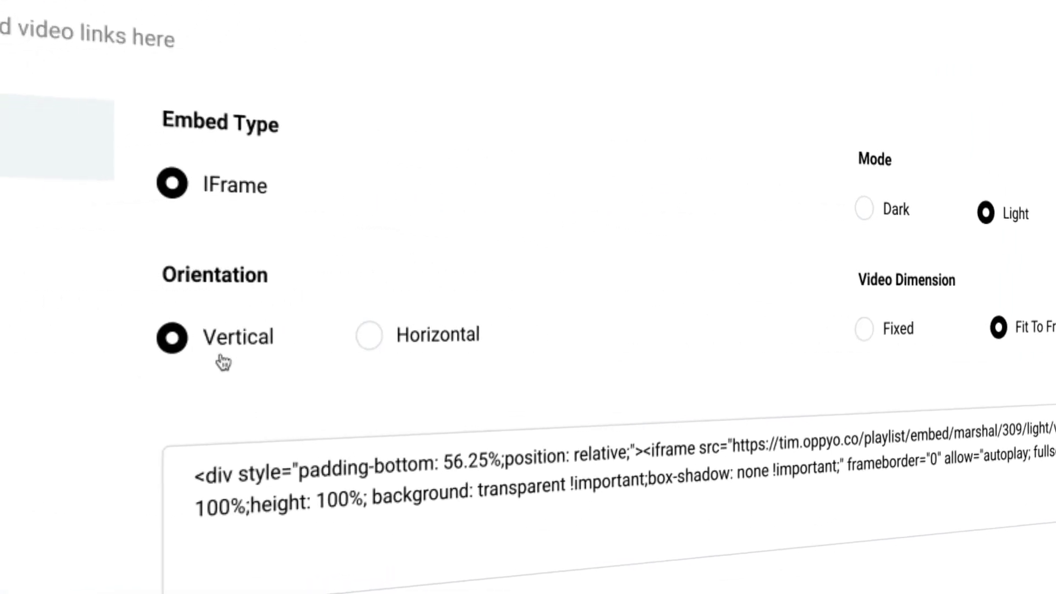
{"action": "left_click", "coordinate": [364, 341]}
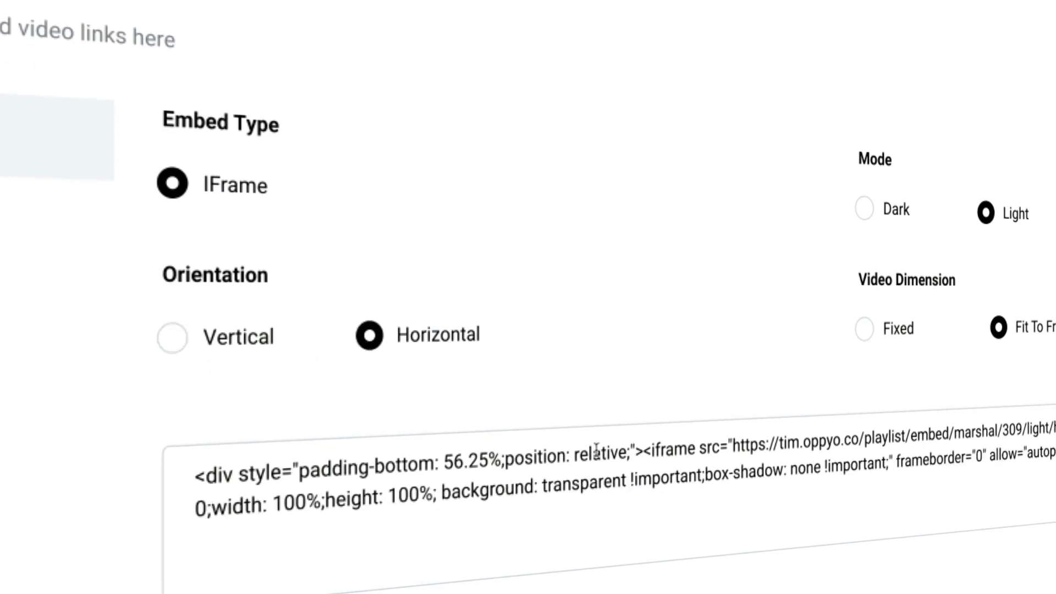
Step: Select the playlist's entire embed code and switch to the VidHostPro sales page in the other browser tab
{"action": "left_click_drag", "start_coordinate": [1048, 479], "coordinate": [346, 468]}
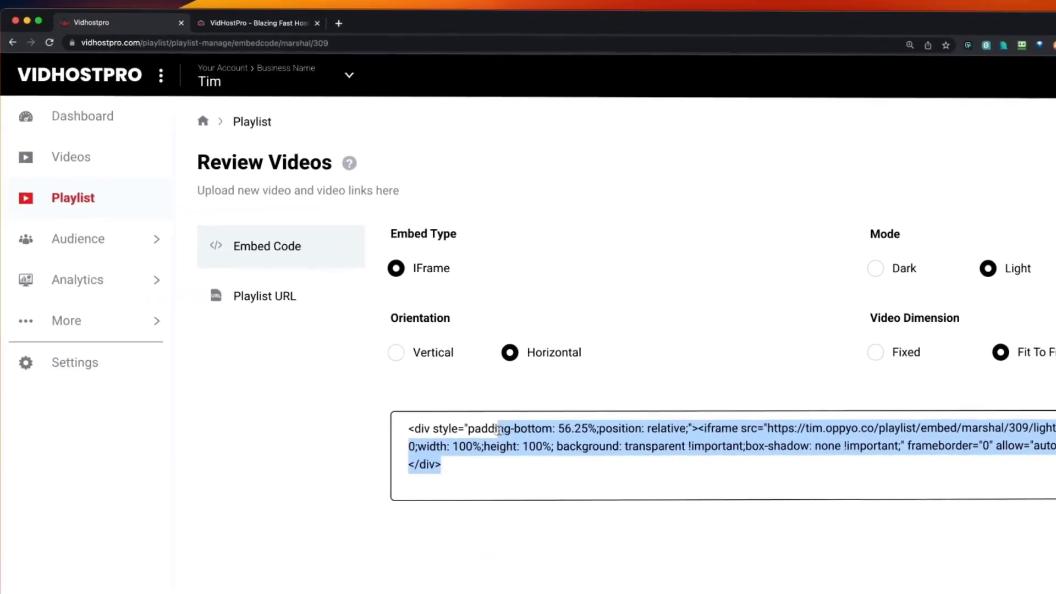
{"action": "left_click_drag", "start_coordinate": [497, 430], "coordinate": [374, 425]}
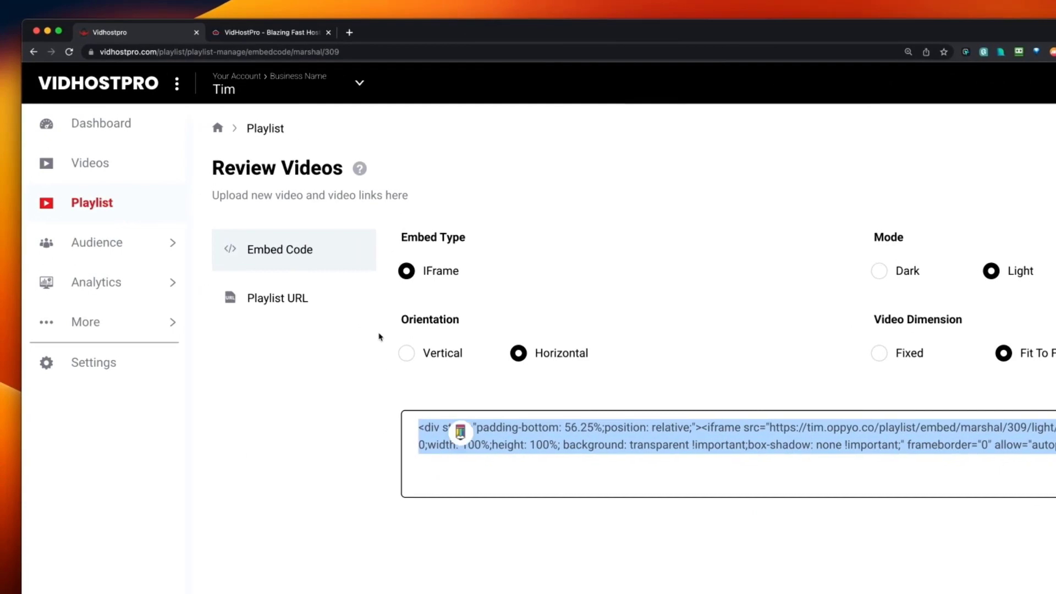
{"action": "left_click", "coordinate": [275, 32]}
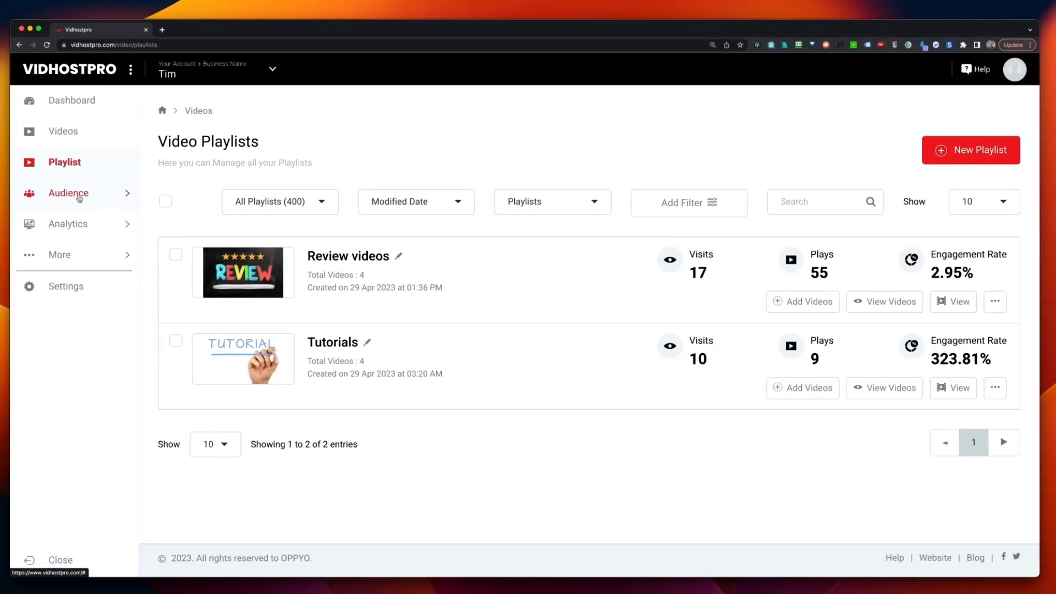
Step: Look at the audience's contact list and its communication page with video comments
{"action": "left_click", "coordinate": [76, 197]}
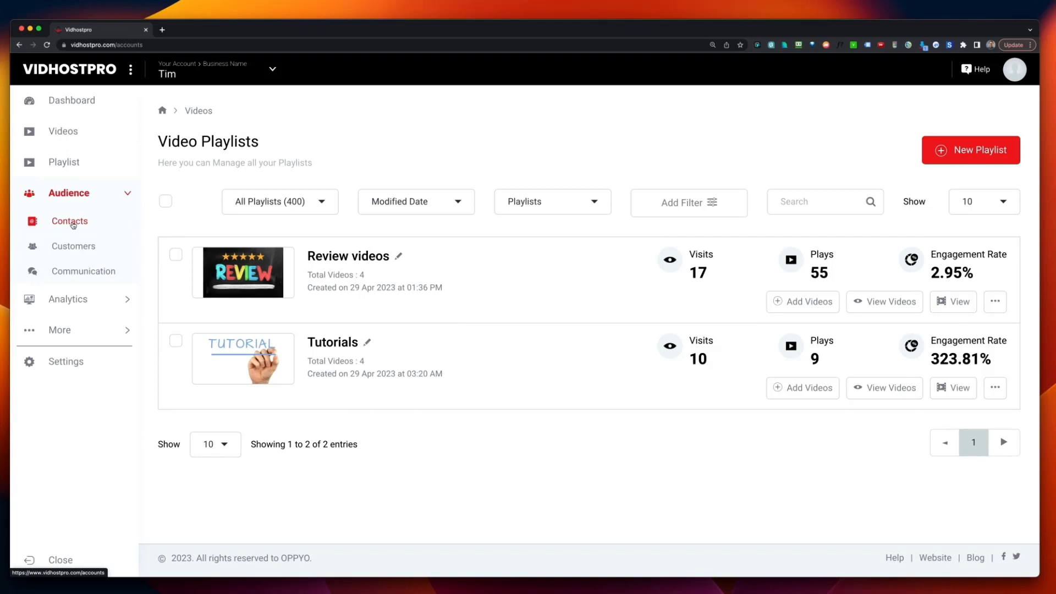
{"action": "left_click", "coordinate": [71, 221]}
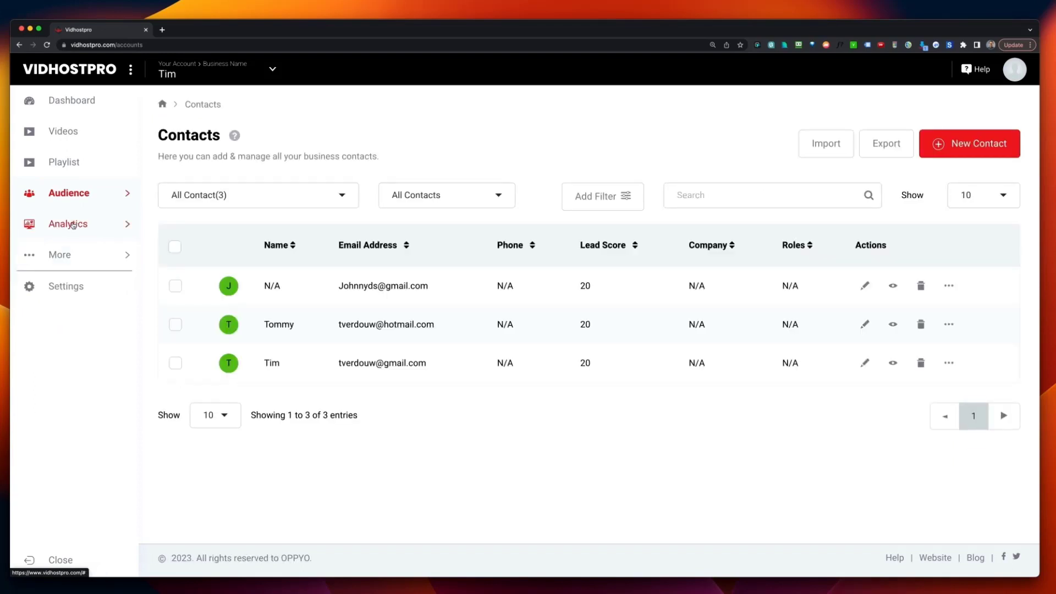
{"action": "left_click", "coordinate": [127, 196]}
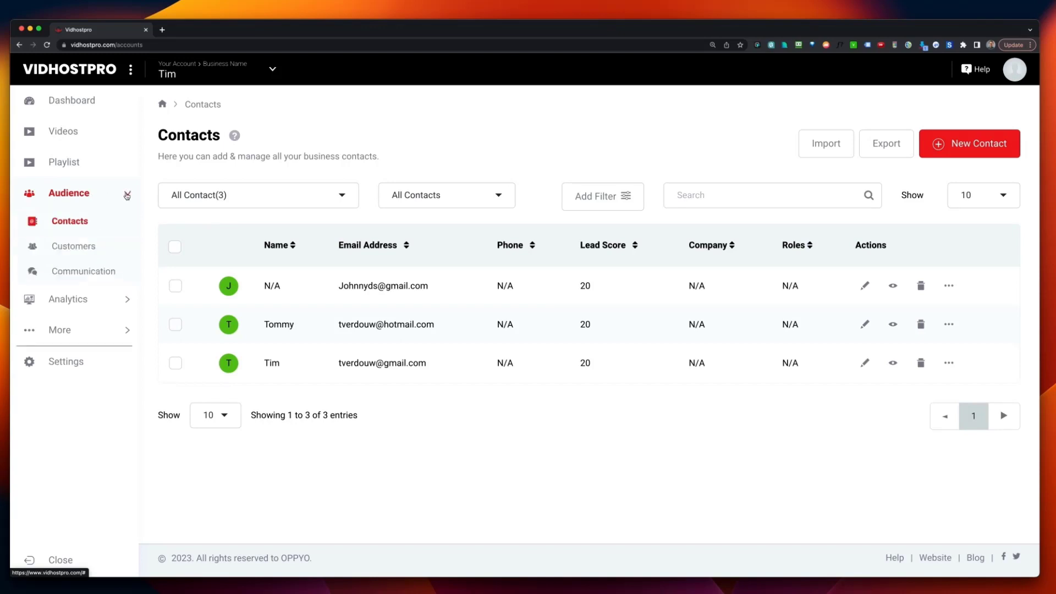
{"action": "left_click", "coordinate": [91, 274]}
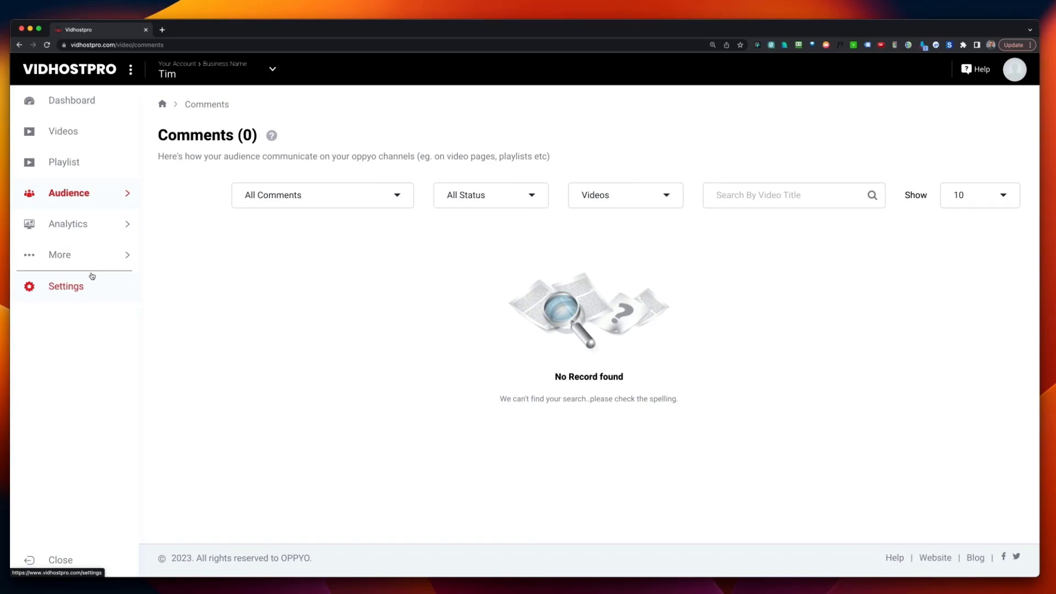
Step: Examine the audience analytics overview down to the traffic chart, and open the MyDrive file library
{"action": "left_click", "coordinate": [72, 226]}
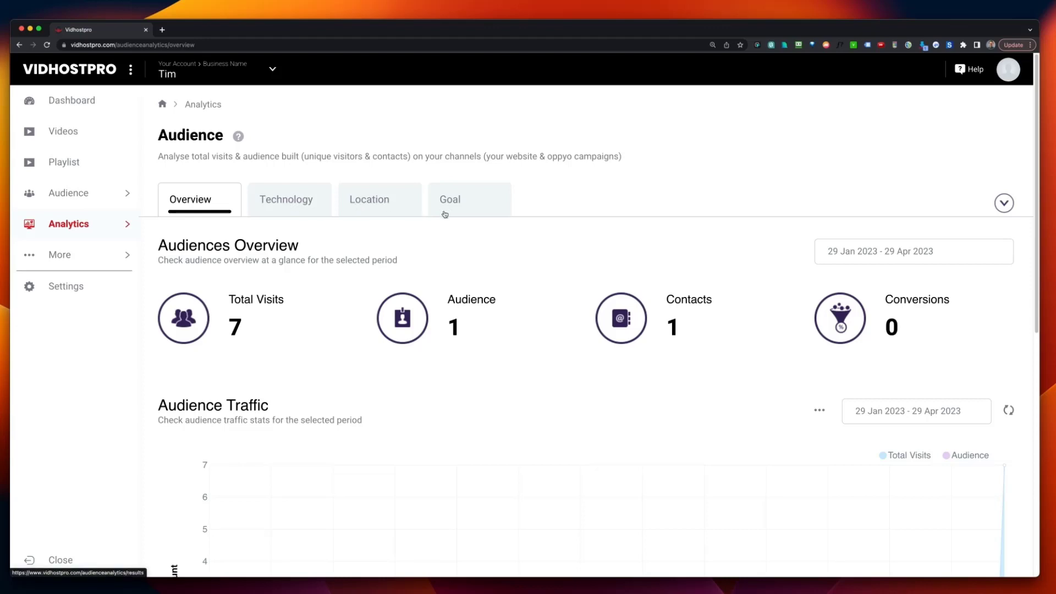
{"action": "scroll", "coordinate": [445, 214], "scroll_direction": "down", "scroll_amount": 5}
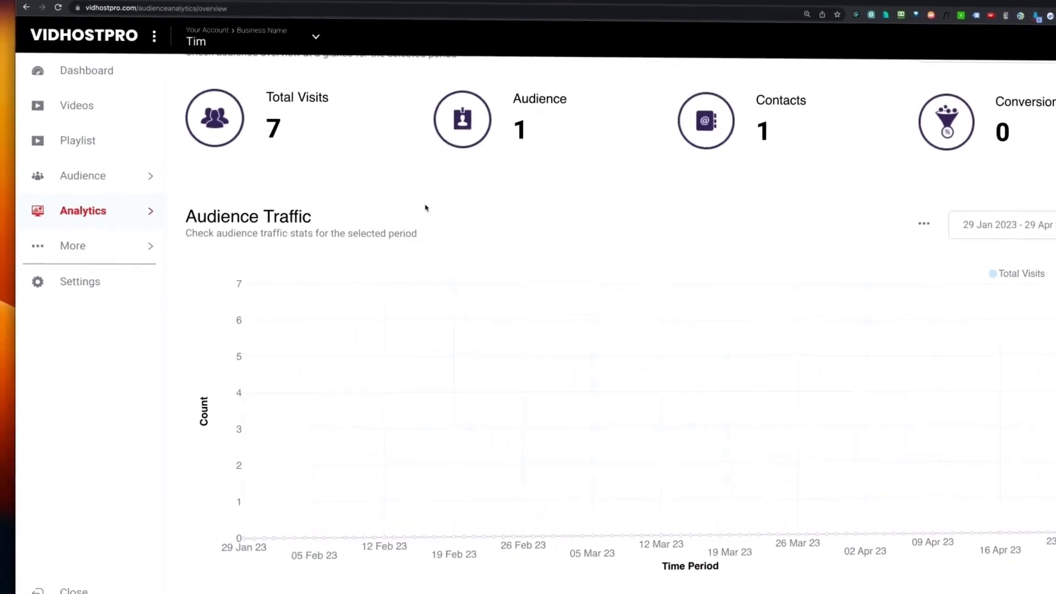
{"action": "left_click", "coordinate": [74, 248]}
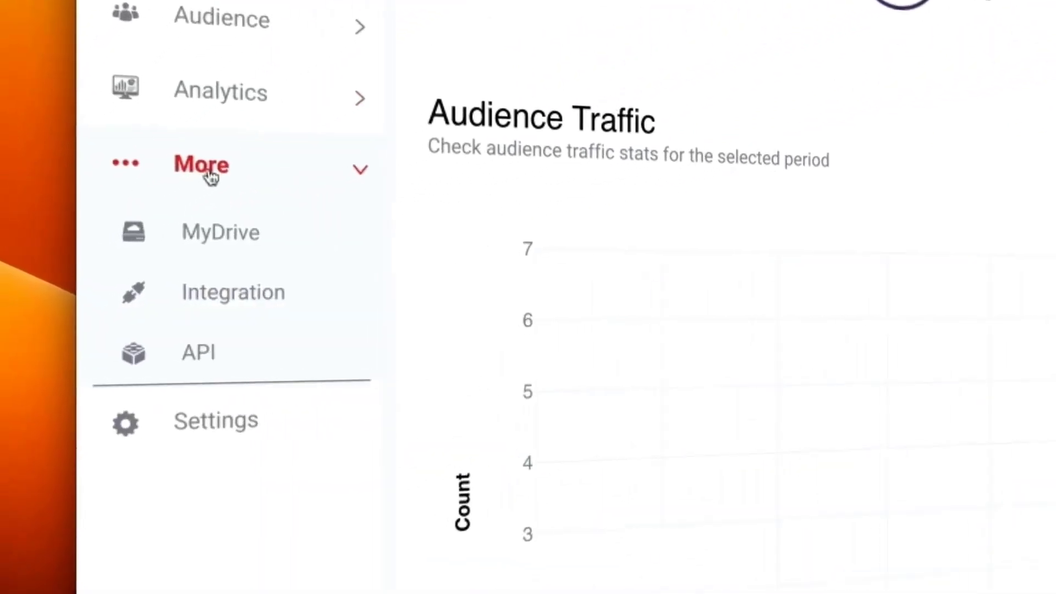
{"action": "left_click", "coordinate": [218, 231]}
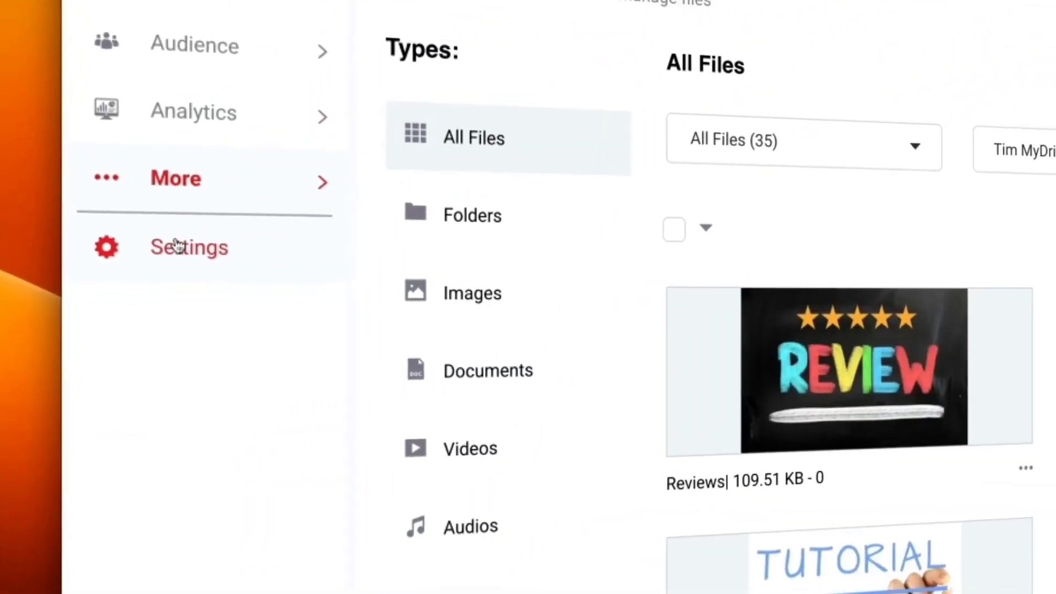